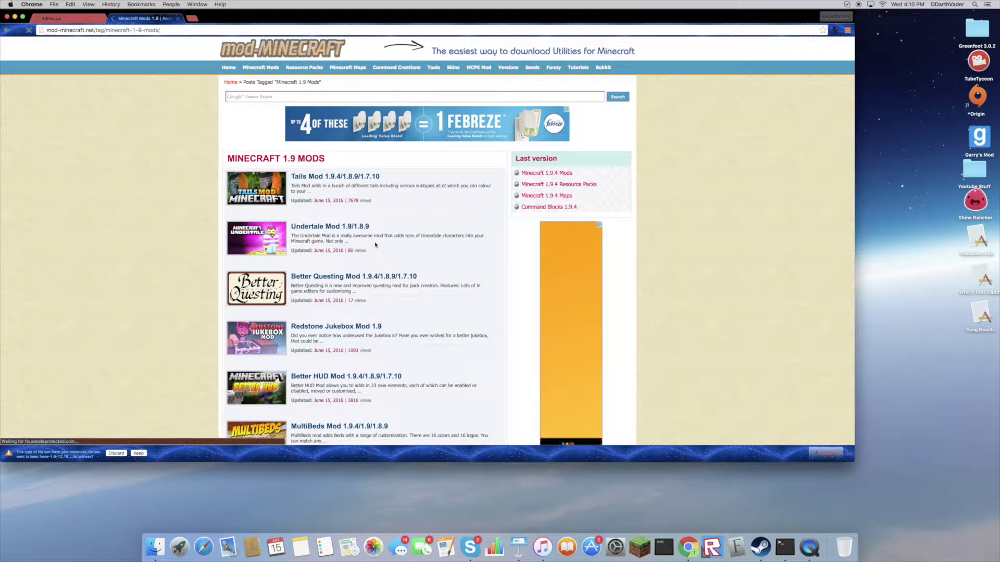
Open the Undertale Mod page and follow its Minecraft 1.9 download link.
{"action": "left_click", "coordinate": [339, 226]}
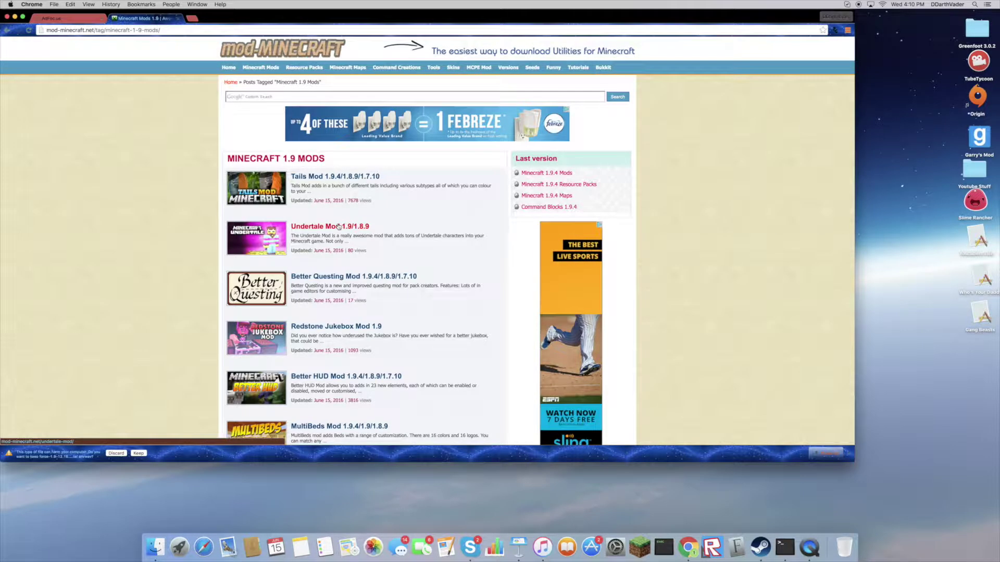
{"action": "scroll", "coordinate": [331, 260], "scroll_direction": "down", "scroll_amount": 15}
{"action": "scroll", "coordinate": [328, 286], "scroll_direction": "down", "scroll_amount": 12}
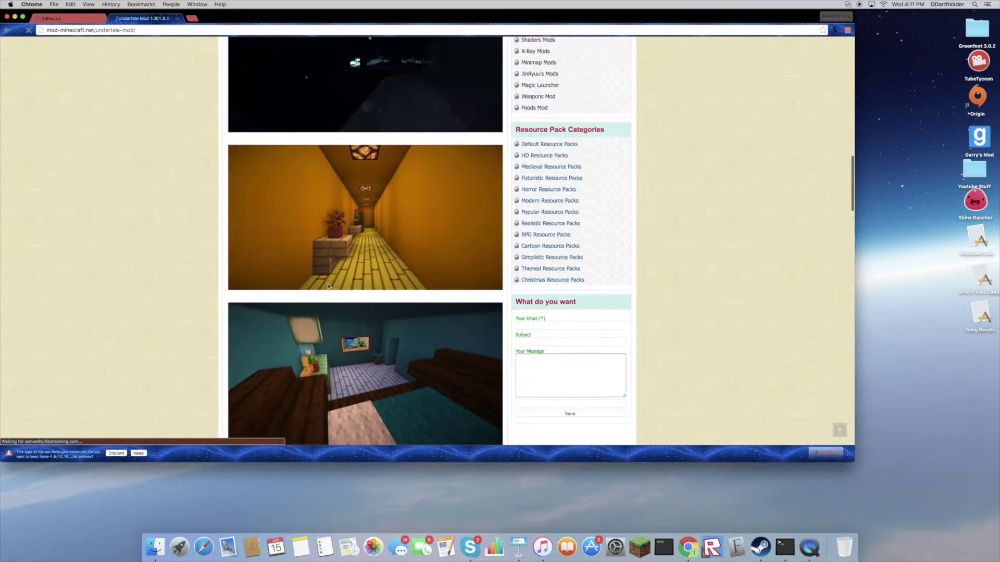
{"action": "scroll", "coordinate": [357, 295], "scroll_direction": "down", "scroll_amount": 6}
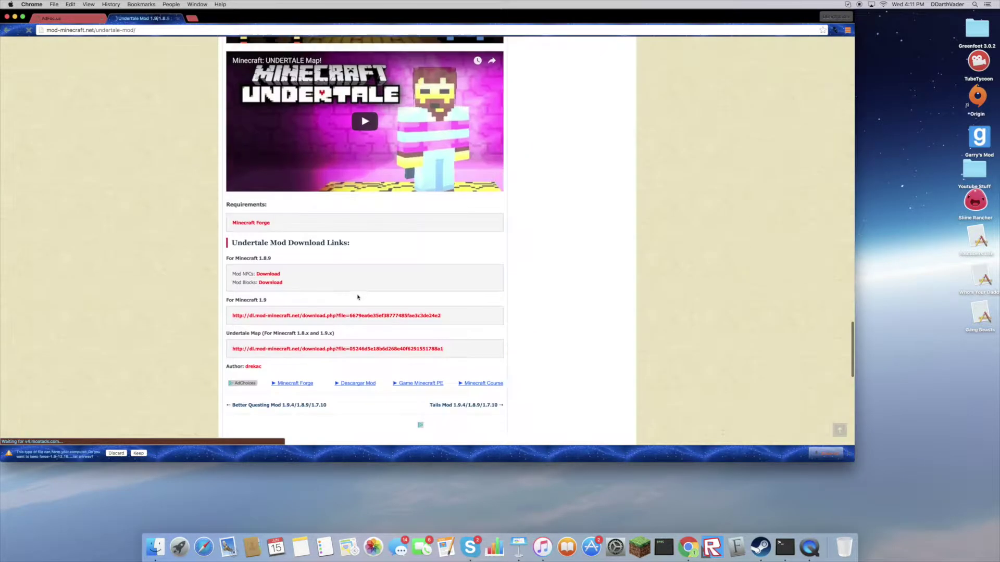
{"action": "left_click", "coordinate": [262, 268]}
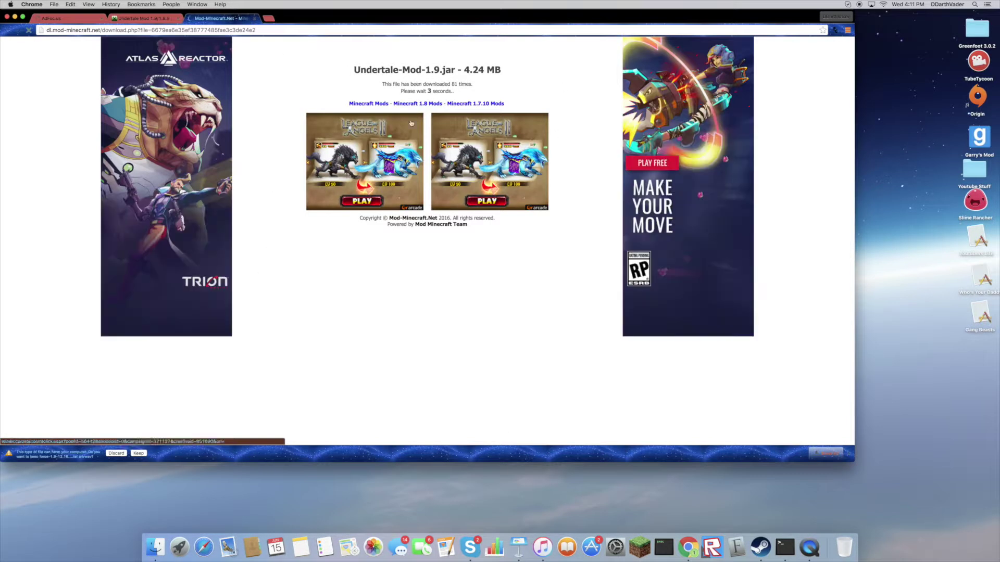
Keep the flagged Forge installer download and download Undertale-Mod-1.9.jar, closing the pop-up ad window.
{"action": "left_click", "coordinate": [135, 454]}
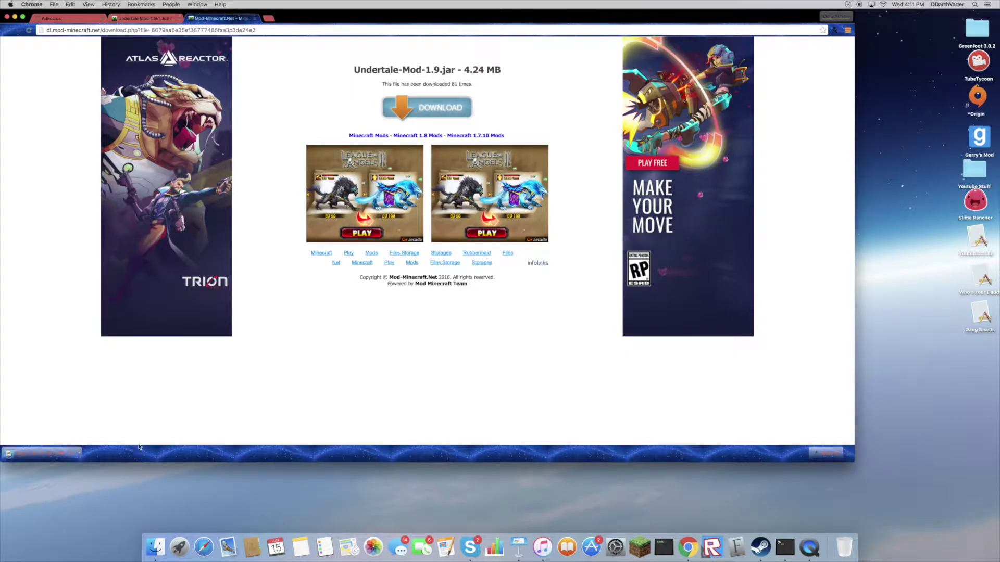
{"action": "left_click", "coordinate": [419, 115]}
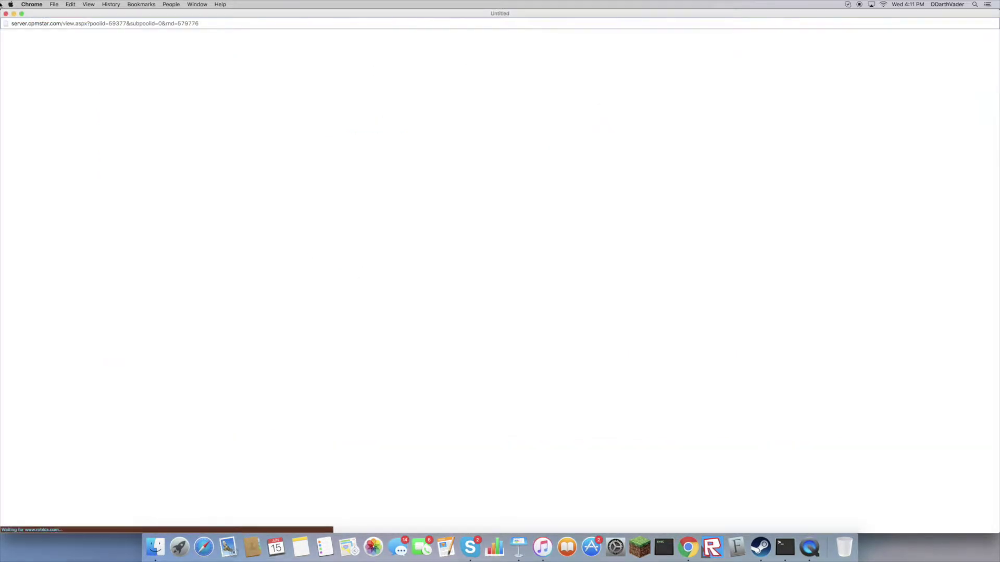
{"action": "left_click", "coordinate": [6, 14]}
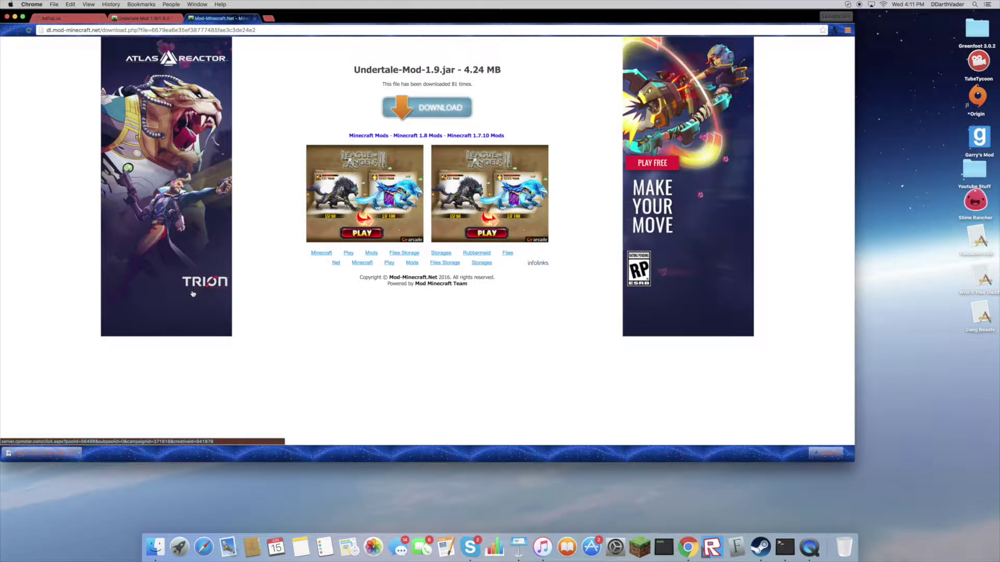
{"action": "left_click", "coordinate": [433, 110]}
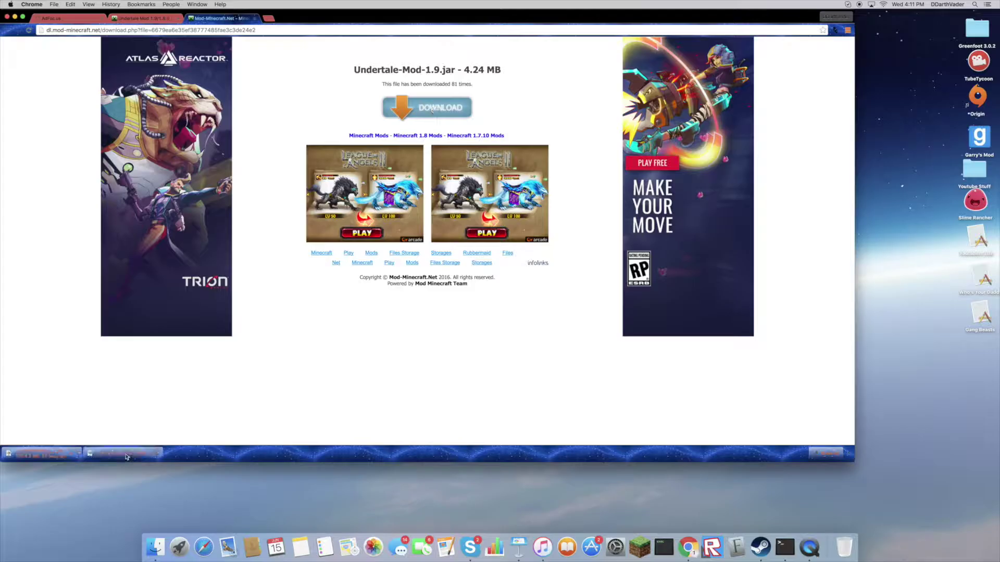
Place the downloaded Forge installer jar on the desktop below the existing icons and minimize the browser window.
{"action": "key", "text": "Return"}
{"action": "left_click_drag", "start_coordinate": [982, 368], "coordinate": [985, 356]}
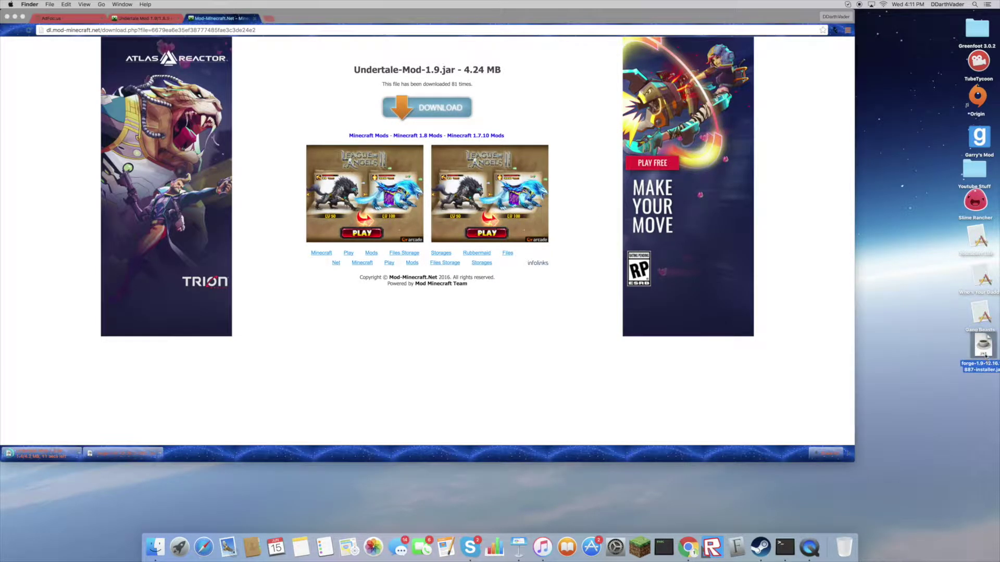
{"action": "left_click", "coordinate": [15, 16]}
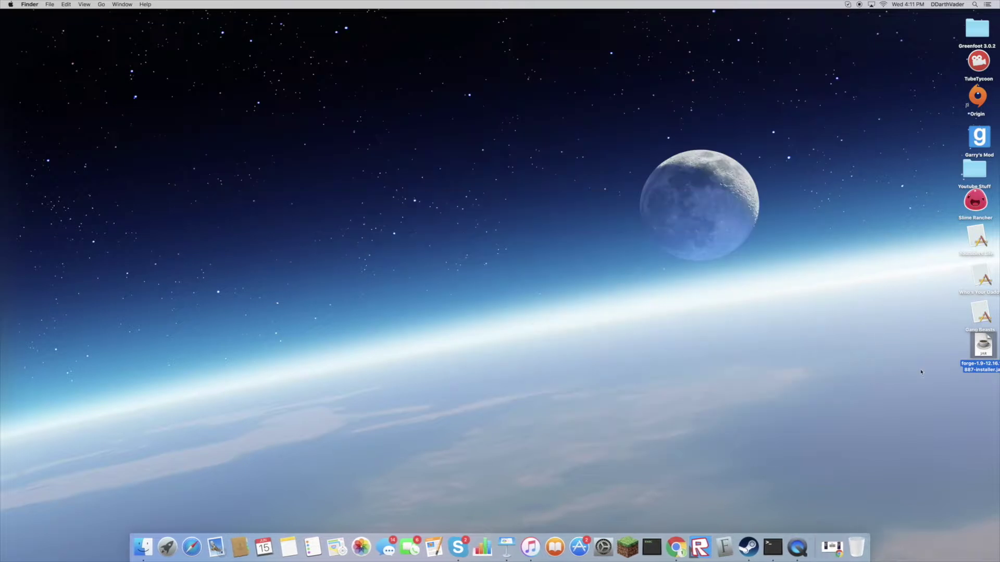
Open the Forge installer jar despite the unidentified developer warning and authorize it with the account password.
{"action": "right_click", "coordinate": [987, 343]}
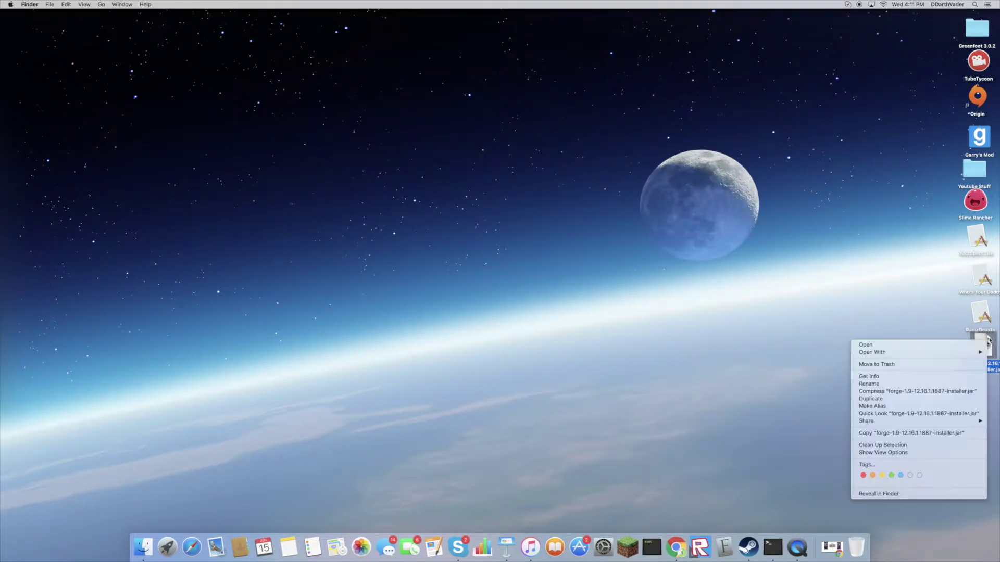
{"action": "left_click", "coordinate": [923, 344]}
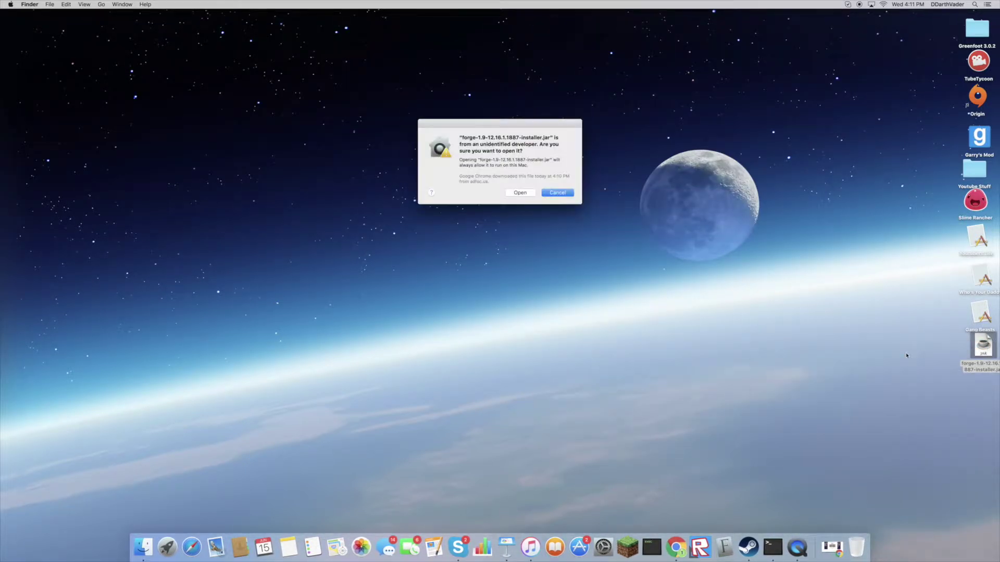
{"action": "left_click", "coordinate": [520, 193]}
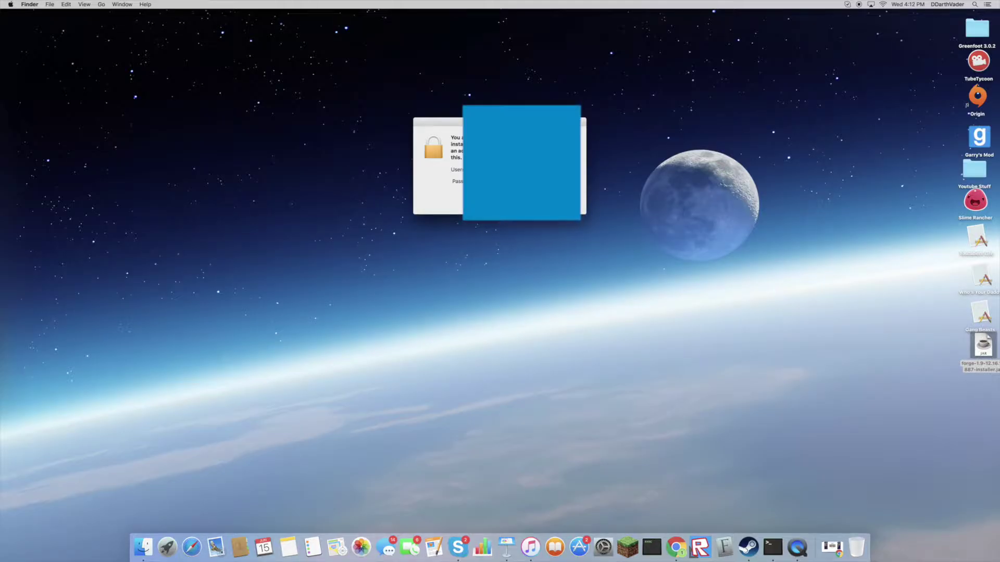
{"action": "key", "text": "Return"}
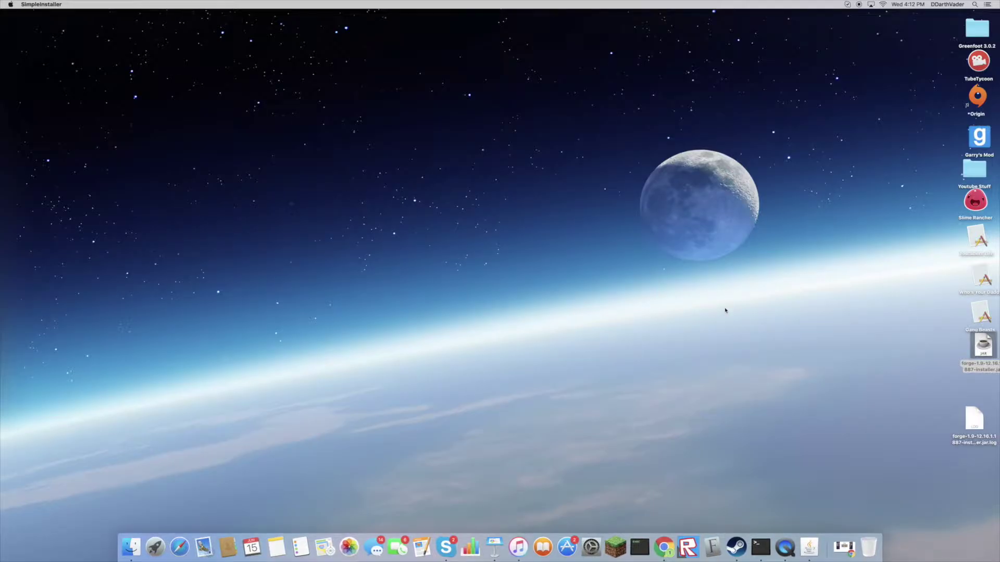
Move the installer's log file from the desktop to the Trash and install the Forge 1.9 client.
{"action": "left_click_drag", "start_coordinate": [976, 428], "coordinate": [868, 547]}
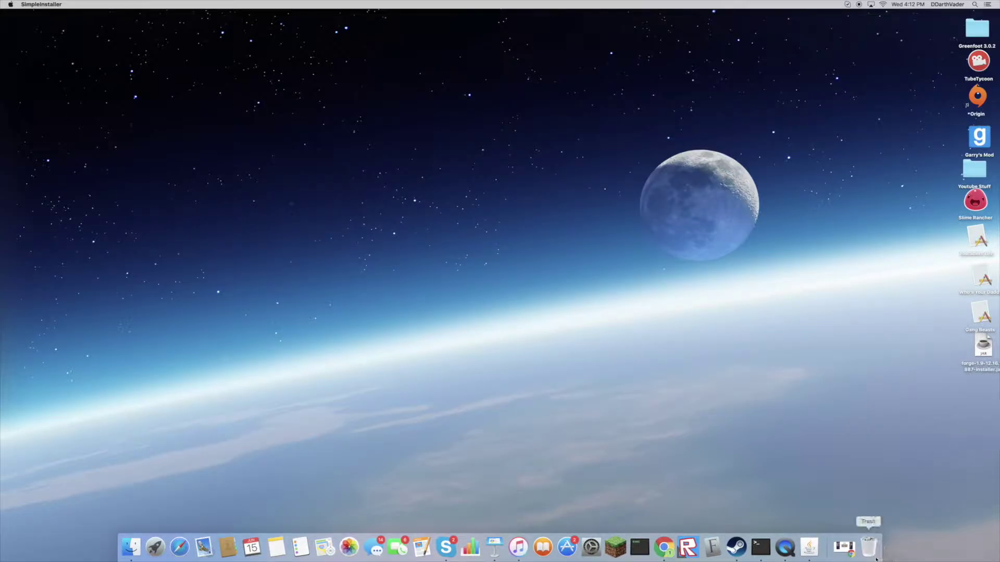
{"action": "left_click", "coordinate": [813, 559]}
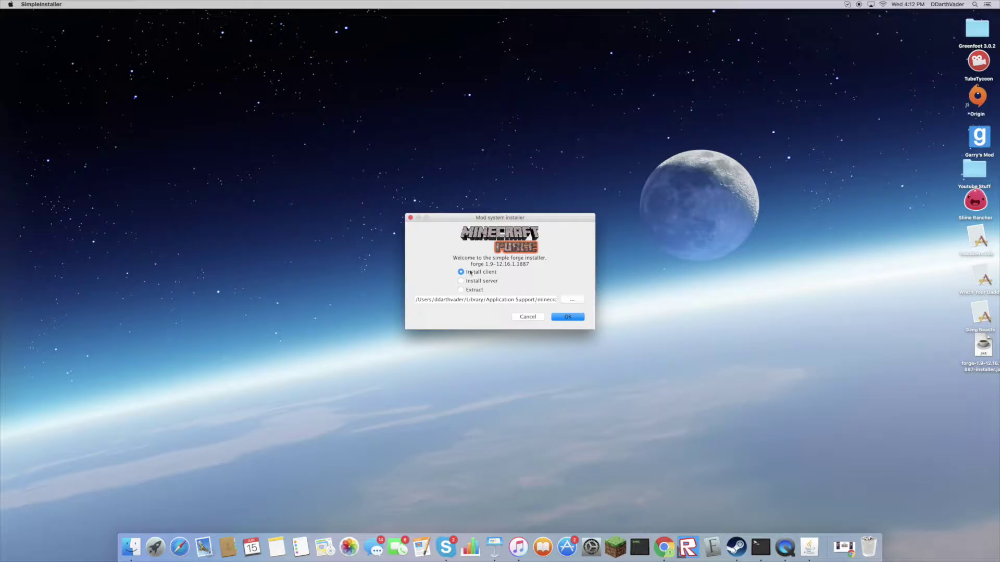
{"action": "left_click", "coordinate": [569, 318]}
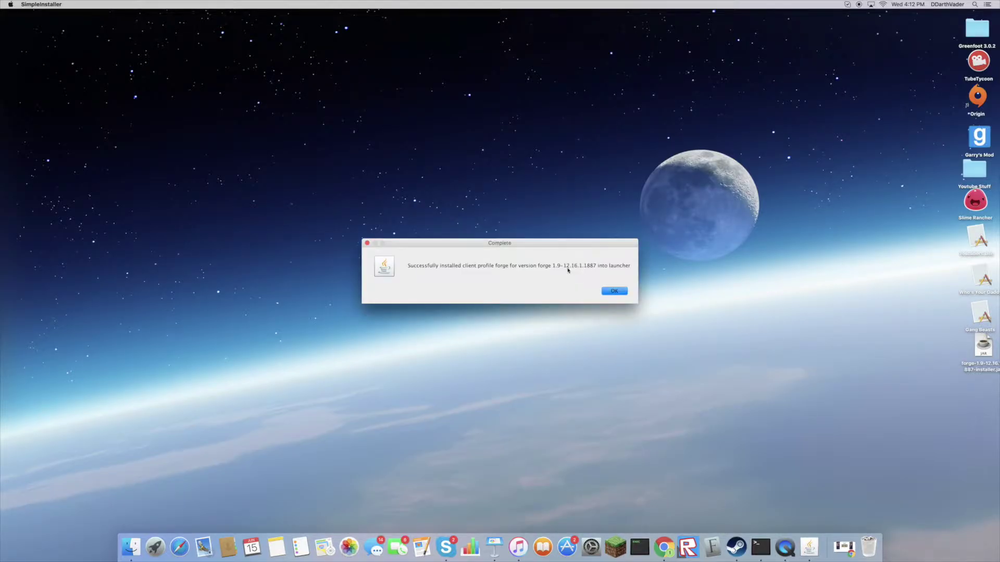
{"action": "left_click", "coordinate": [610, 290]}
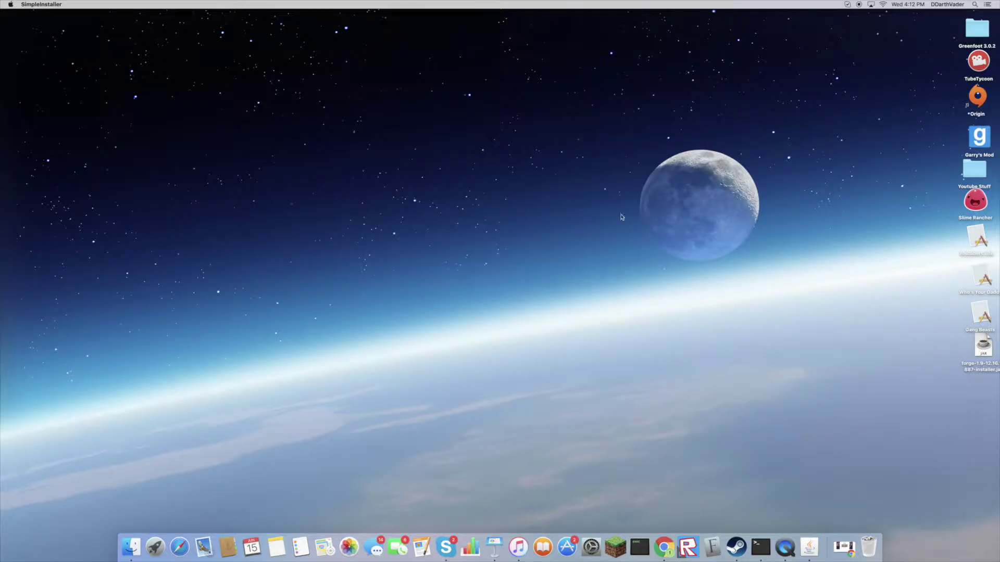
In the Minecraft Launcher, set the OptiFine profile's version to release 1.9-forge1.9-12.16.1.1887 and save the profile.
{"action": "left_click", "coordinate": [614, 557]}
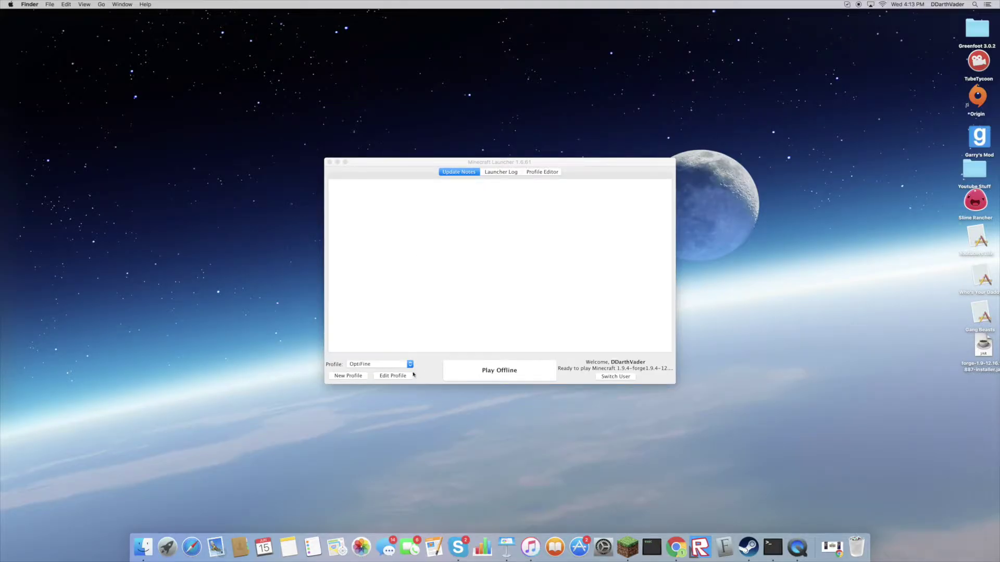
{"action": "left_click", "coordinate": [394, 372]}
{"action": "left_click", "coordinate": [422, 303]}
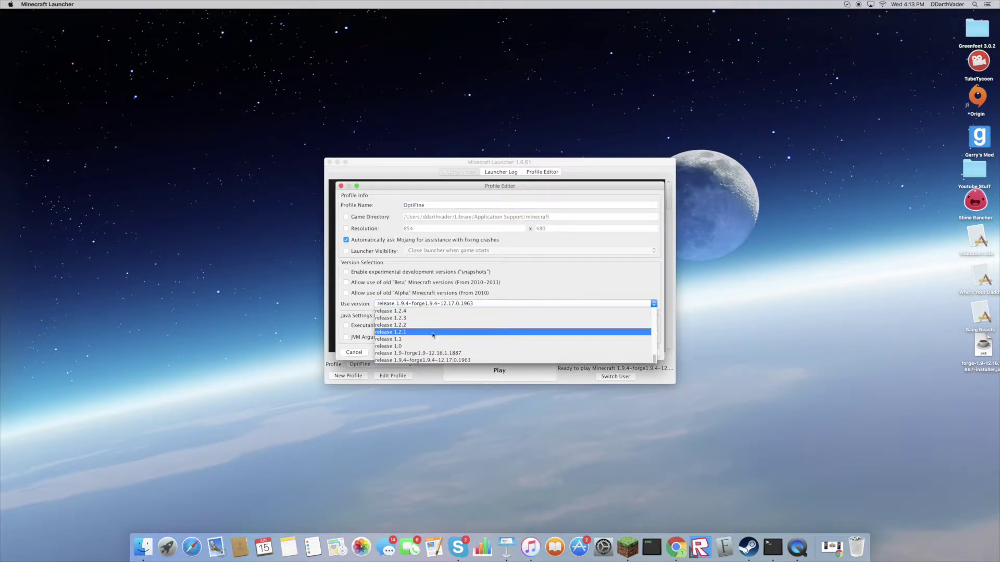
{"action": "left_click", "coordinate": [425, 354]}
{"action": "left_click", "coordinate": [427, 303]}
{"action": "scroll", "coordinate": [440, 329], "scroll_direction": "up", "scroll_amount": 10}
{"action": "scroll", "coordinate": [432, 339], "scroll_direction": "down", "scroll_amount": 10}
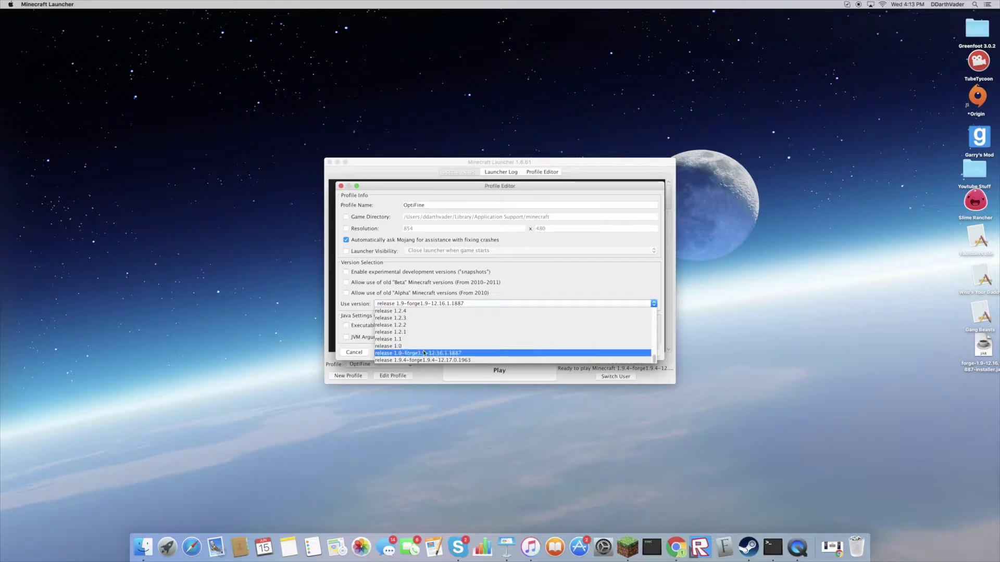
{"action": "left_click", "coordinate": [425, 353]}
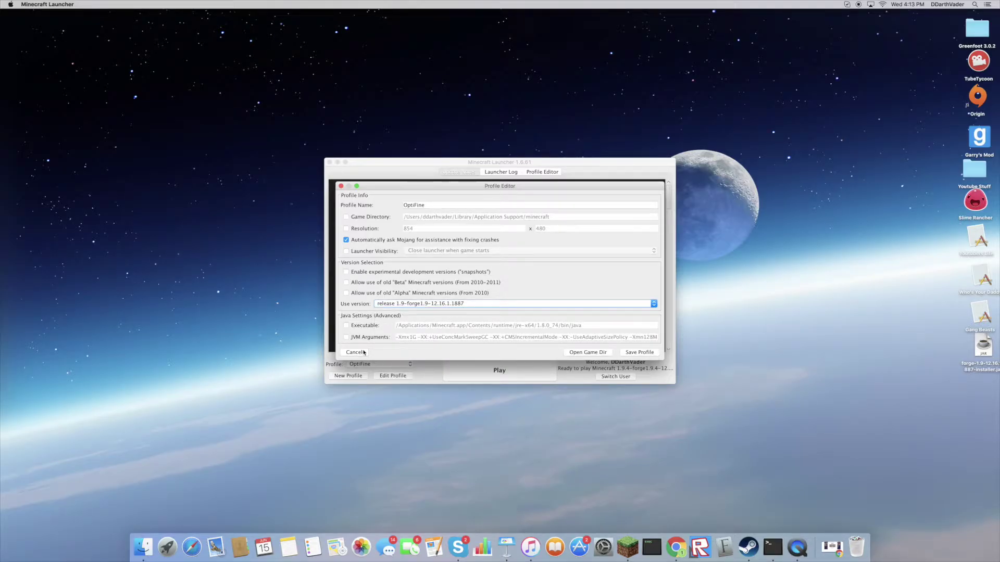
{"action": "left_click", "coordinate": [640, 353]}
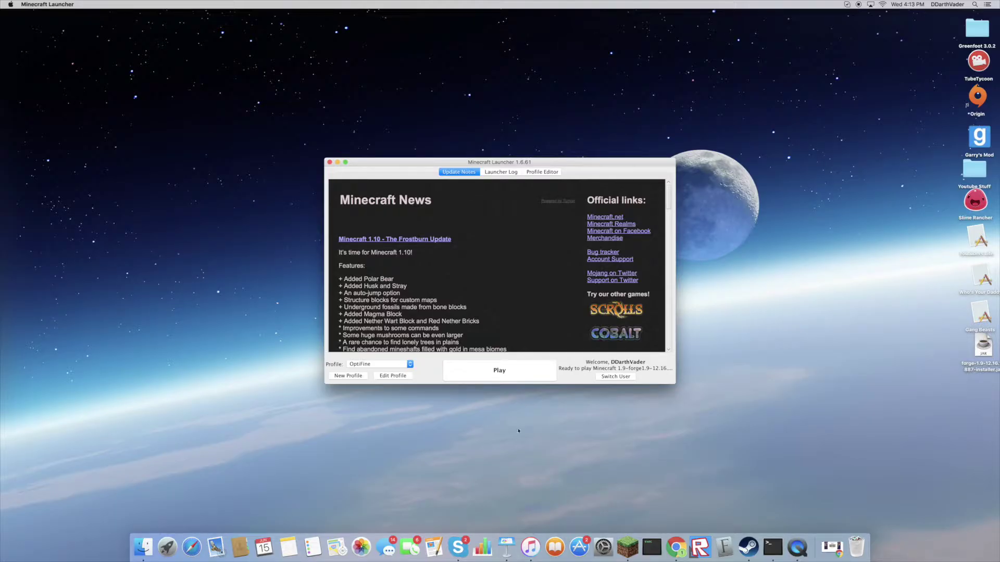
Close the mods folder window, save the OptiFine profile and launch Minecraft with it.
{"action": "left_click", "coordinate": [517, 373]}
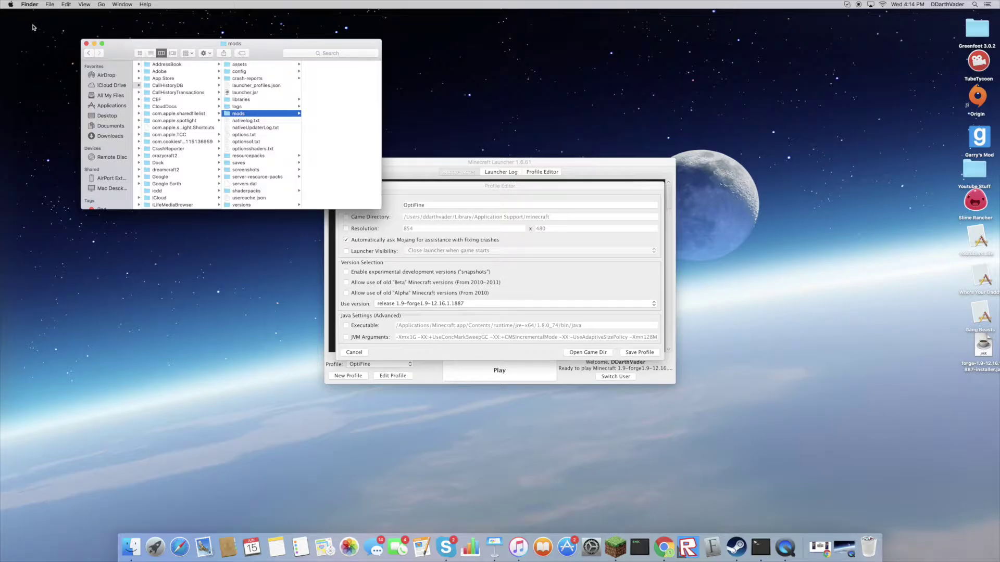
{"action": "left_click", "coordinate": [86, 44]}
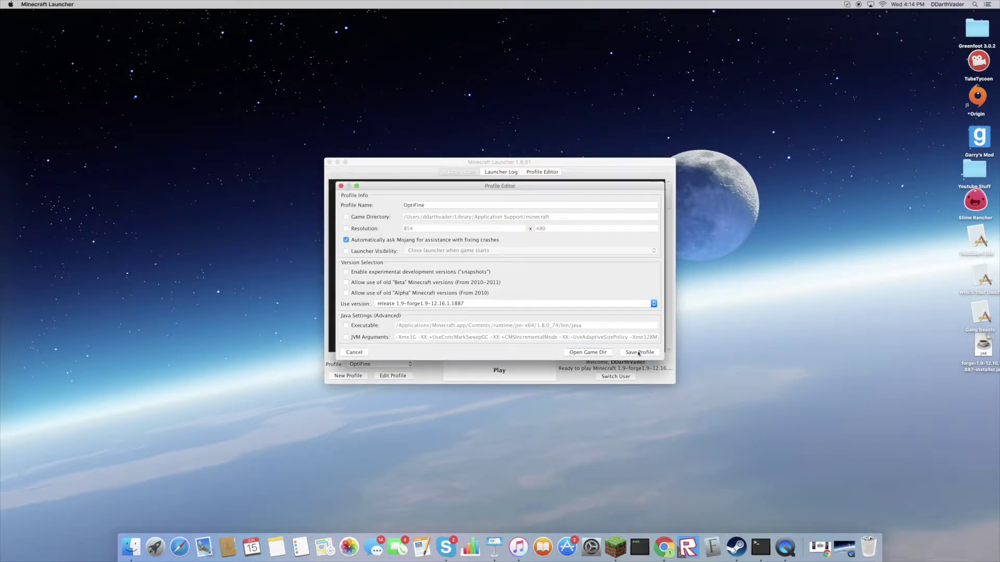
{"action": "left_click", "coordinate": [640, 352]}
{"action": "left_click", "coordinate": [514, 373]}
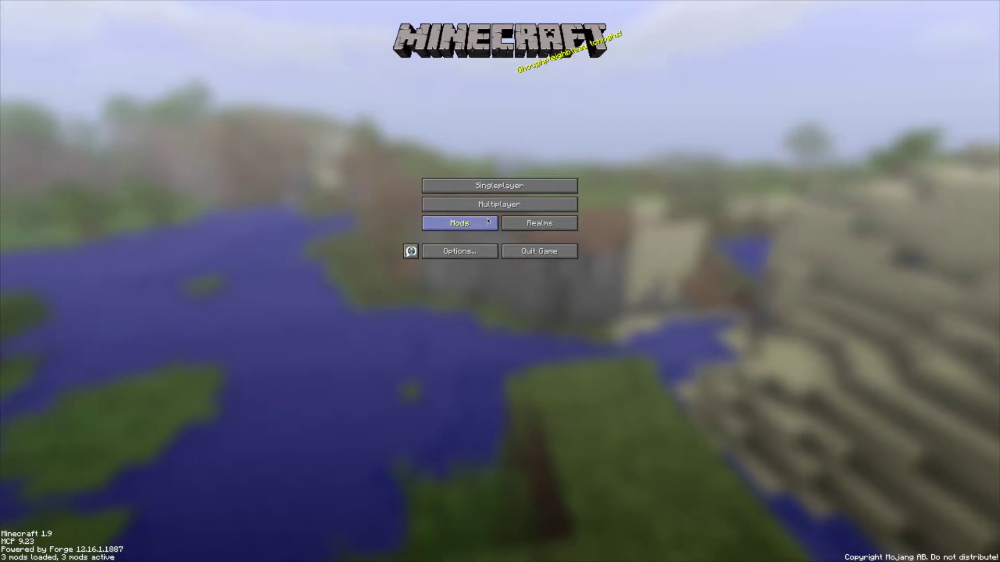
Check the list of loaded mods in Minecraft and quit the game.
{"action": "left_click", "coordinate": [461, 222]}
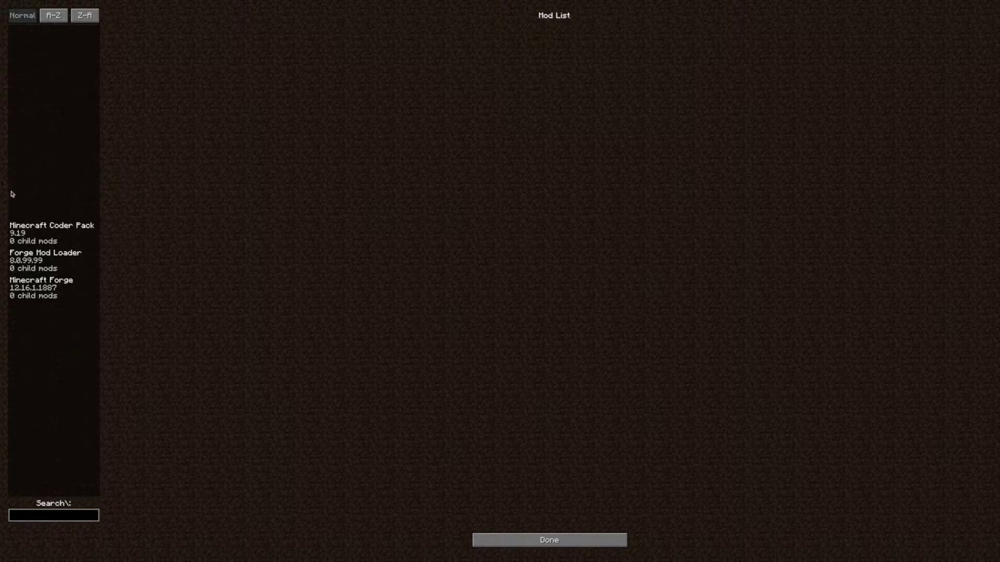
{"action": "left_click", "coordinate": [485, 542]}
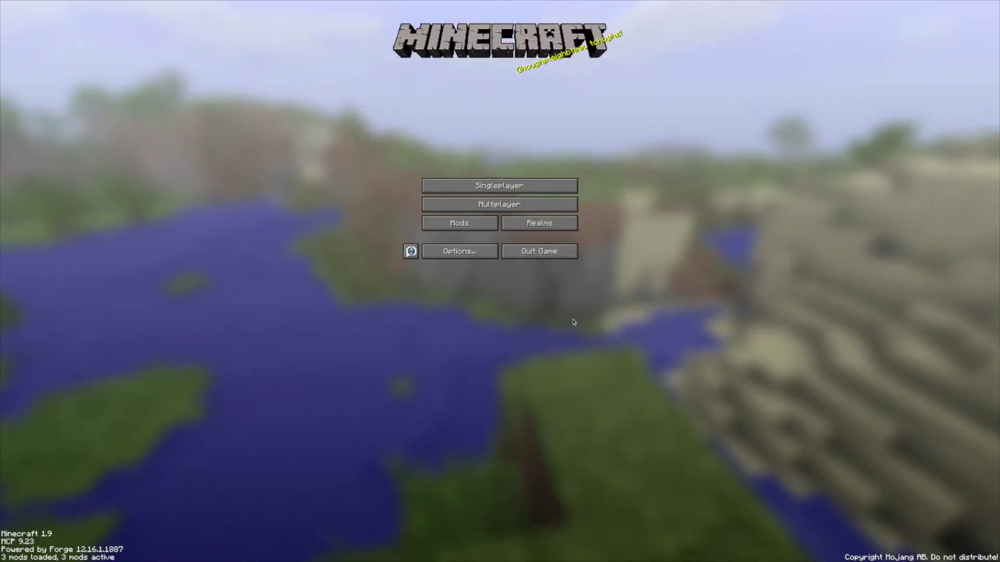
{"action": "left_click", "coordinate": [539, 251]}
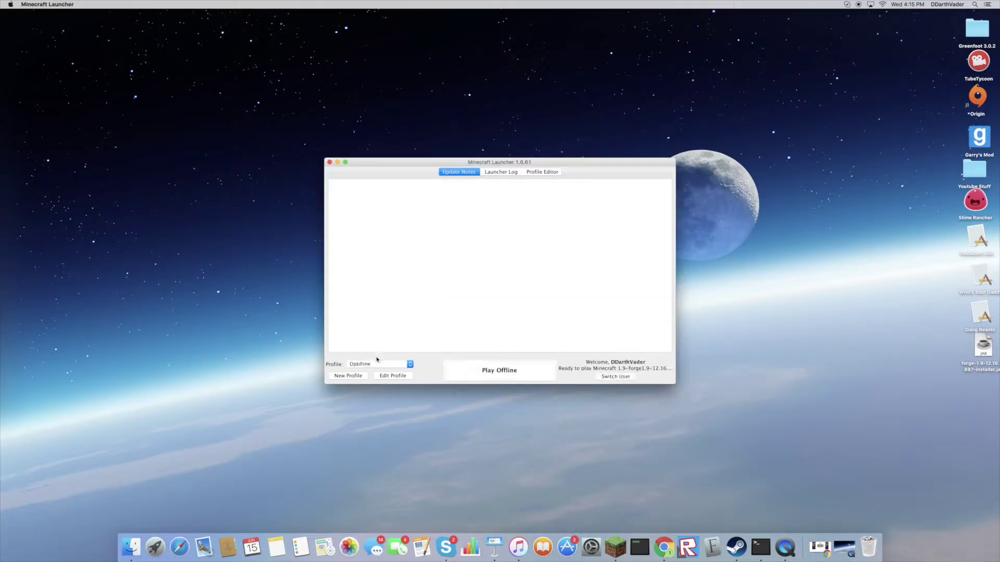
Open the OptiFine profile's game directory from the profile editor and open its mods folder.
{"action": "left_click", "coordinate": [385, 376]}
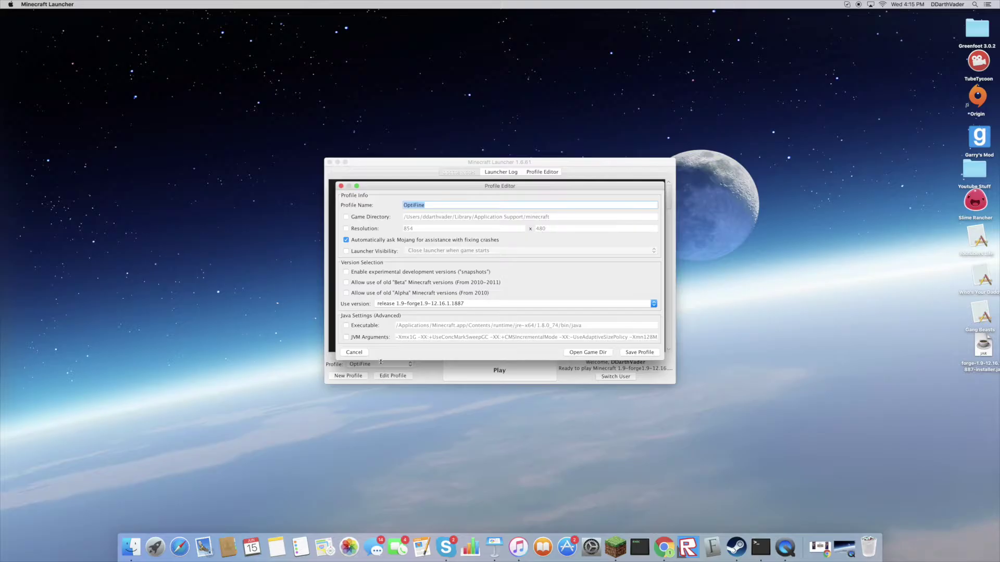
{"action": "left_click", "coordinate": [598, 353]}
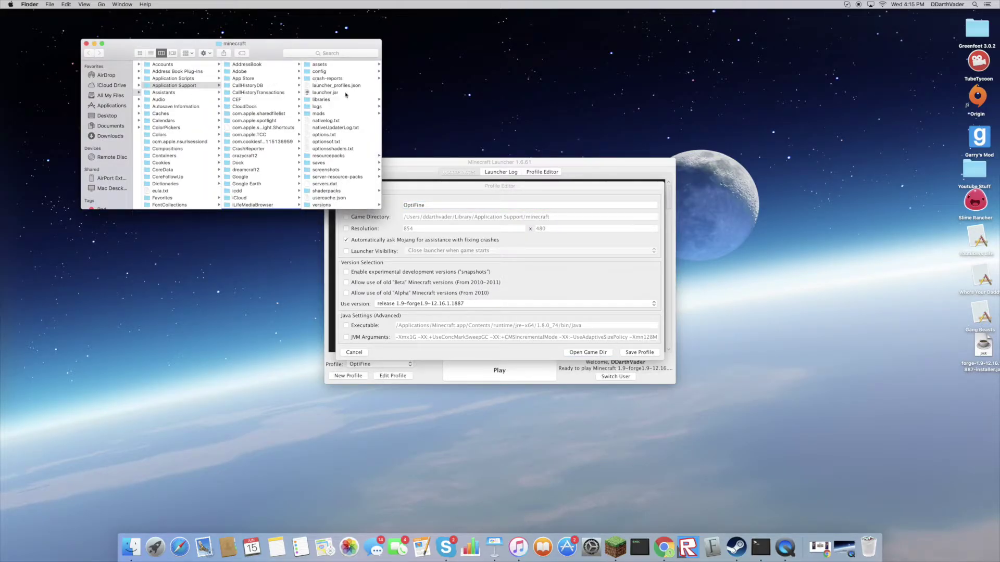
{"action": "left_click", "coordinate": [343, 114]}
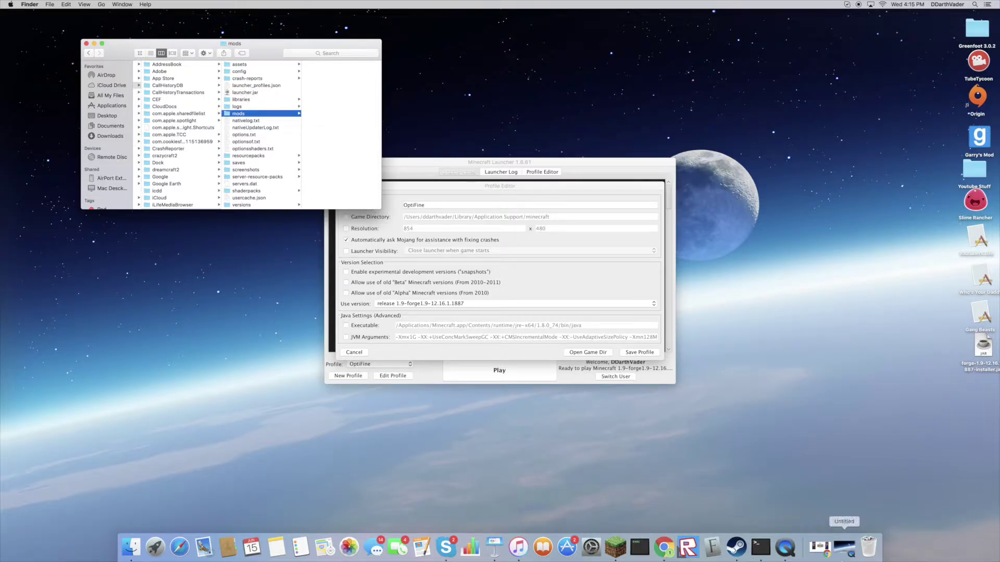
Return to the browser, keep the flagged Undertale-Mod-1.9.jar download and place the file on the desktop.
{"action": "left_click", "coordinate": [844, 546]}
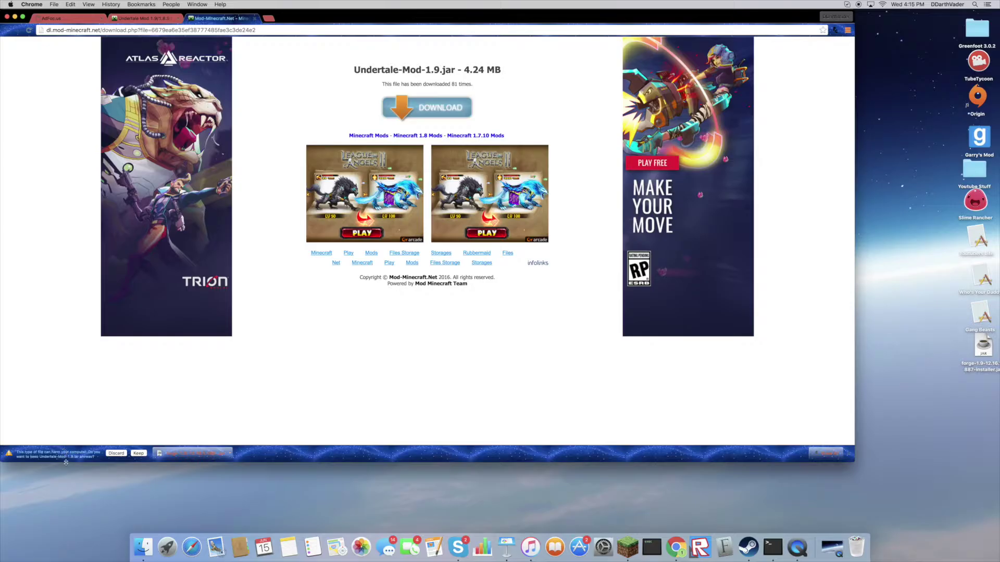
{"action": "left_click", "coordinate": [138, 453]}
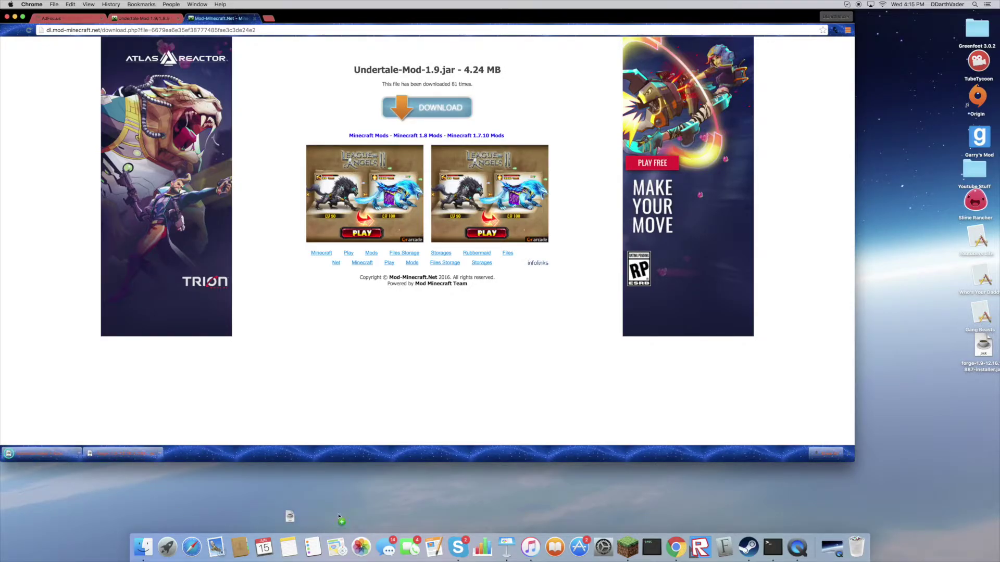
{"action": "left_click_drag", "start_coordinate": [362, 515], "coordinate": [361, 510]}
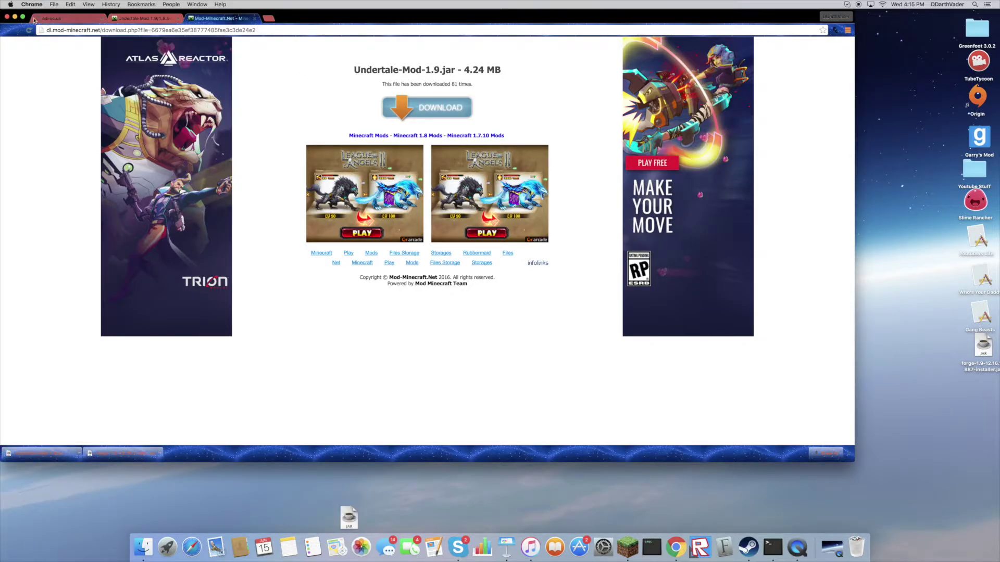
Move Undertale-Mod-1.9.jar from the desktop into the mods folder and launch Minecraft with the saved OptiFine profile.
{"action": "left_click", "coordinate": [14, 18]}
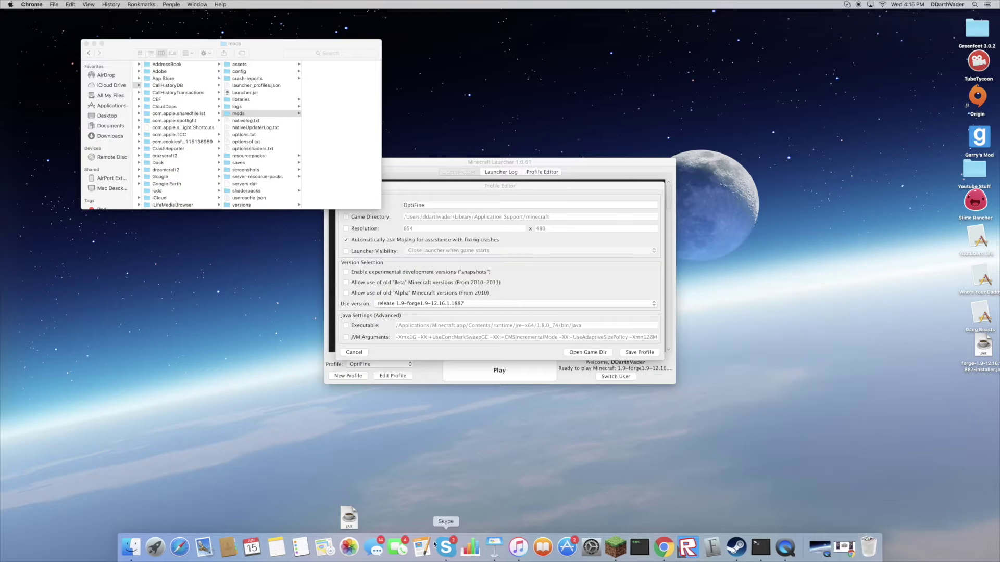
{"action": "left_click_drag", "start_coordinate": [302, 101], "coordinate": [306, 64]}
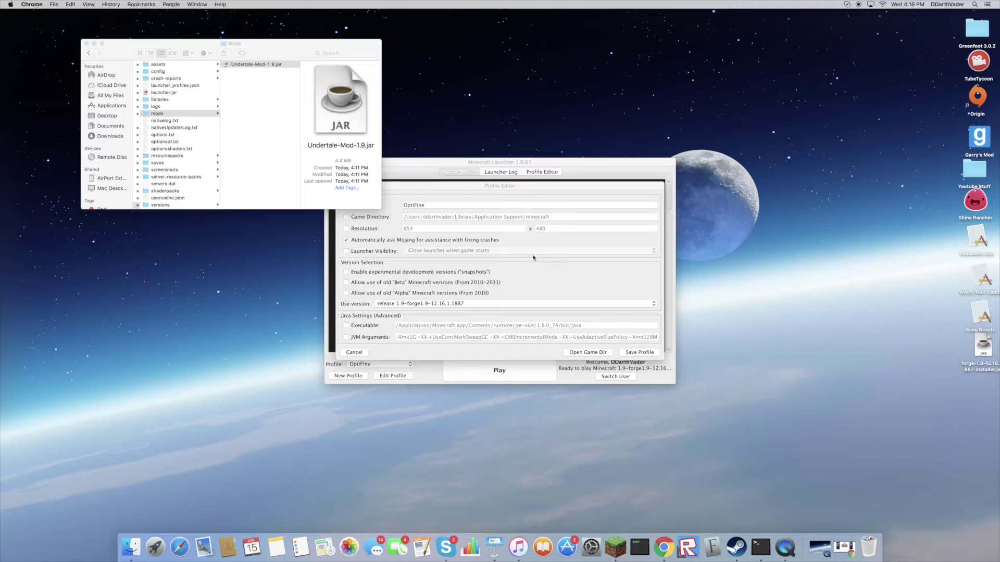
{"action": "left_click", "coordinate": [640, 352]}
{"action": "left_click", "coordinate": [514, 375]}
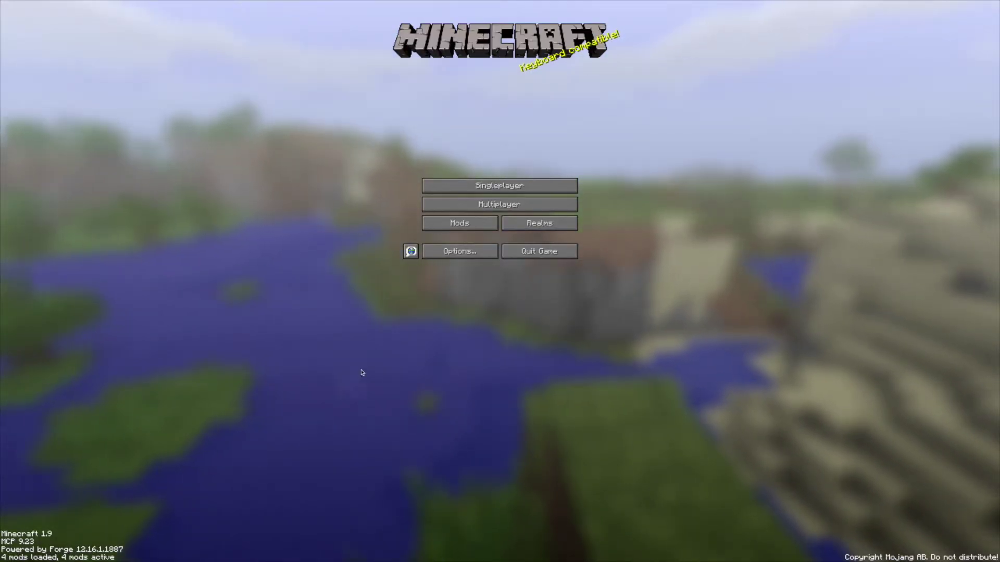
Check the details of testenvironmentmod in Minecraft's mod list and return to the title screen.
{"action": "left_click", "coordinate": [485, 225]}
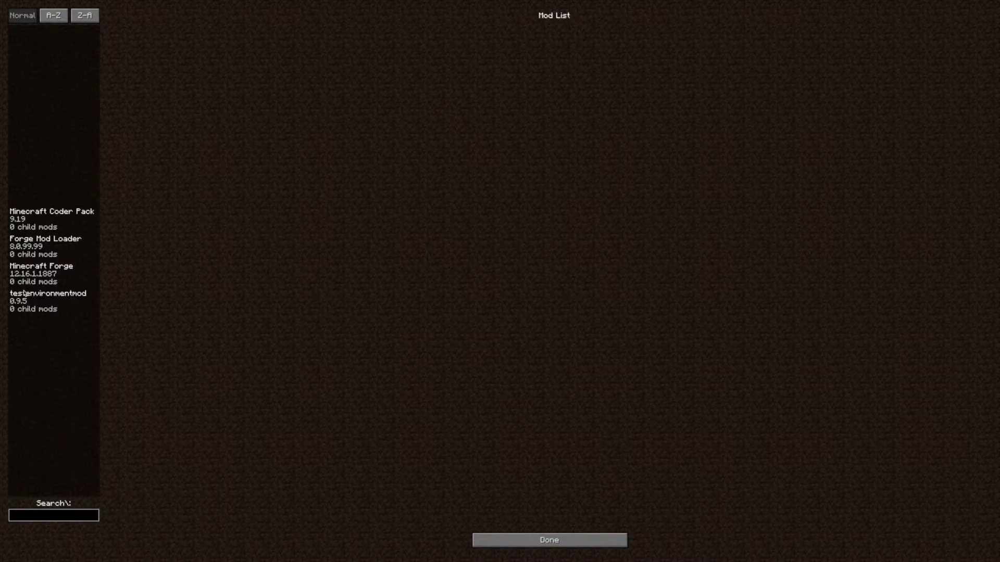
{"action": "left_click", "coordinate": [39, 305]}
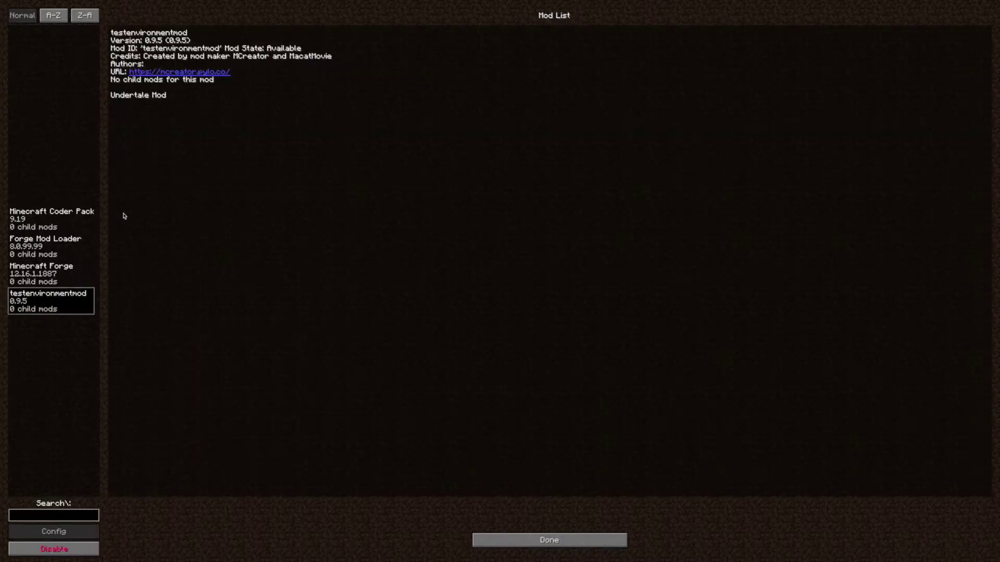
{"action": "left_click", "coordinate": [588, 542]}
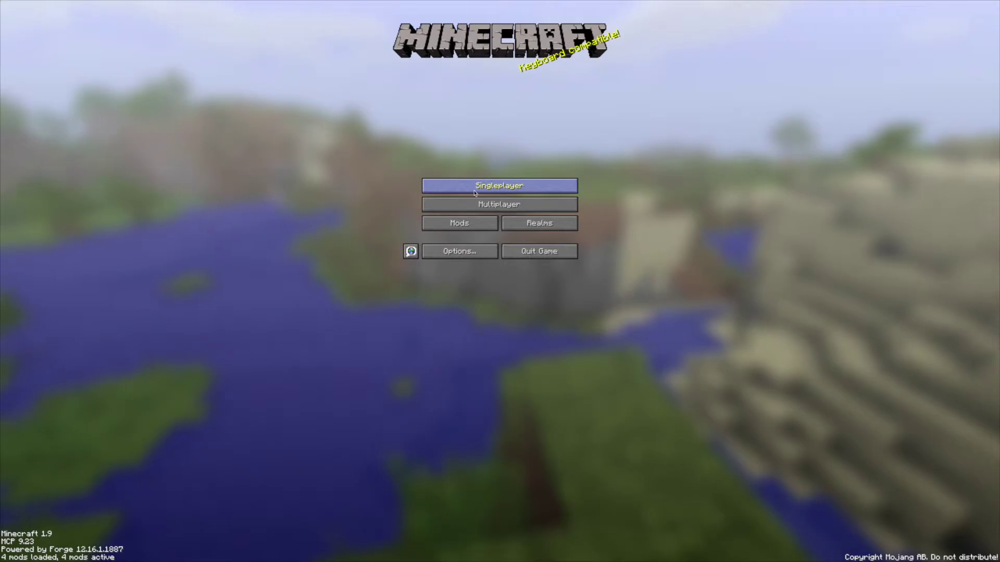
Create a new singleplayer world in Creative mode with the world type set to Superflat.
{"action": "key", "text": "Return"}
{"action": "left_click", "coordinate": [563, 529]}
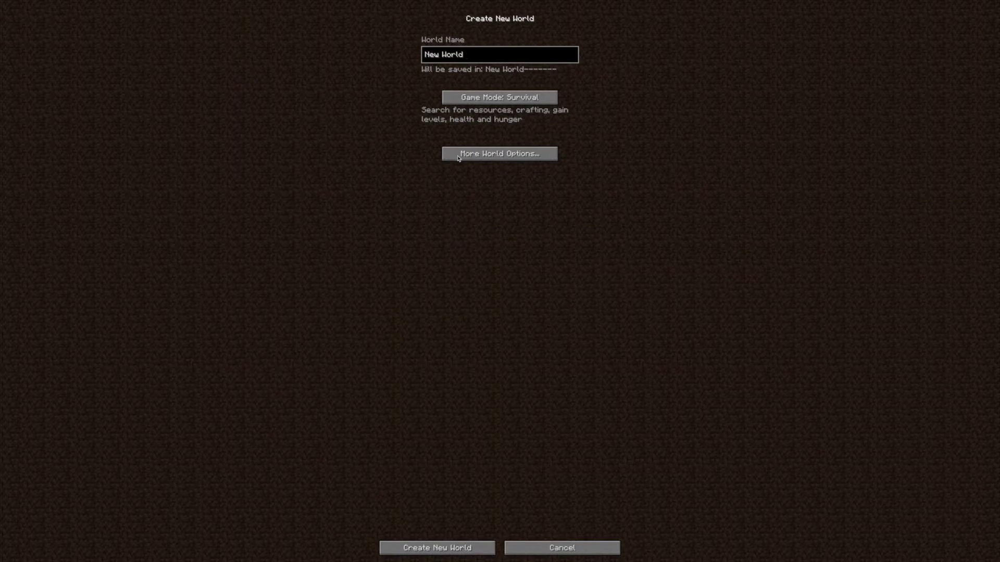
{"action": "left_click", "coordinate": [484, 98]}
{"action": "left_click", "coordinate": [484, 154]}
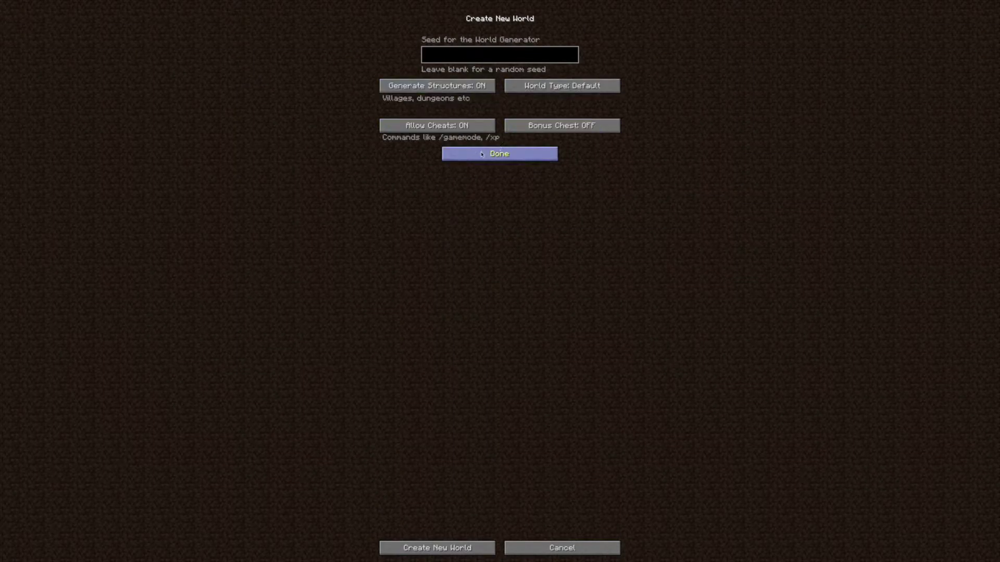
{"action": "left_click", "coordinate": [571, 86]}
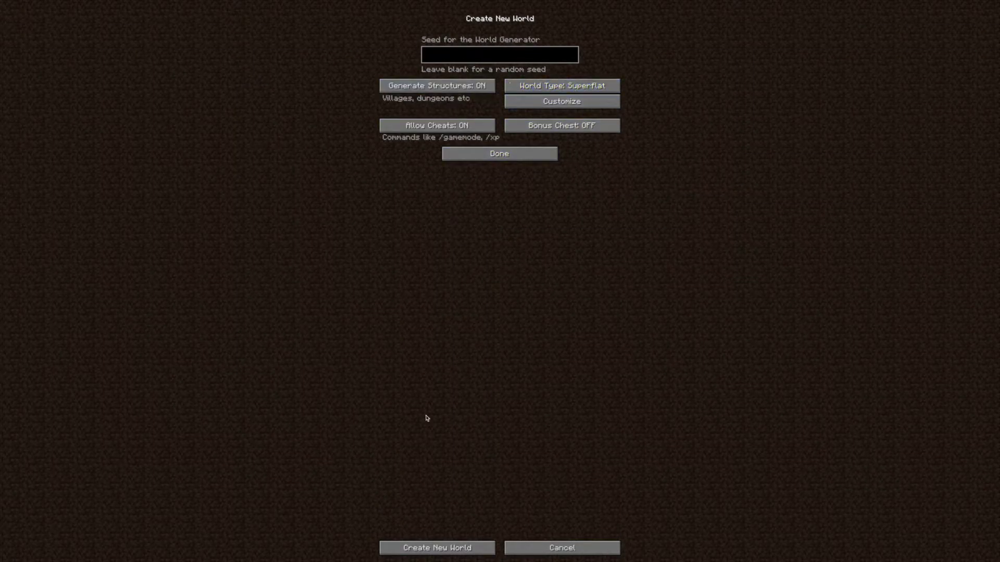
{"action": "left_click", "coordinate": [401, 548]}
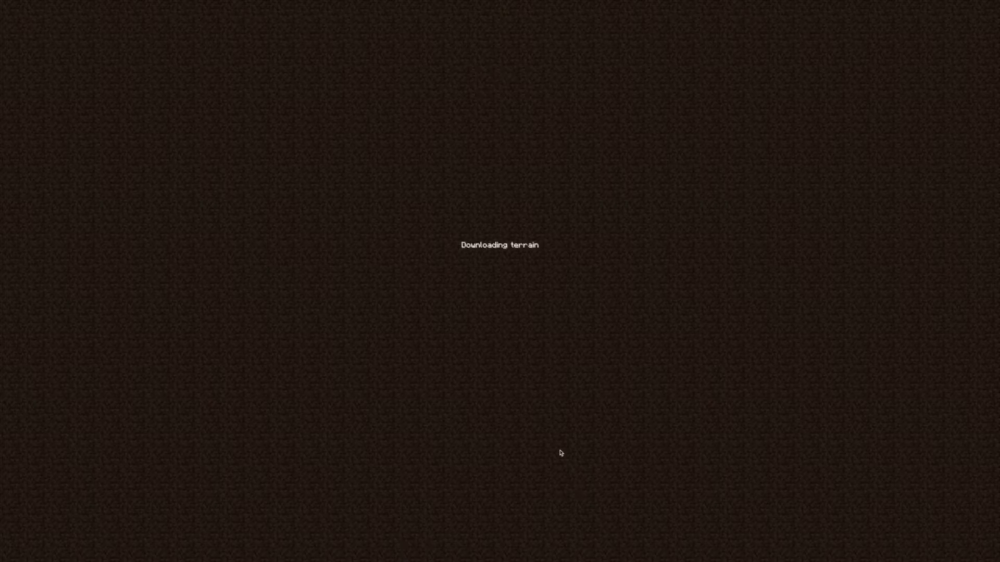
Add three of the mod's spawn eggs from the Miscellaneous items to the hotbar and spawn the yellow flower character.
{"action": "key", "text": "e"}
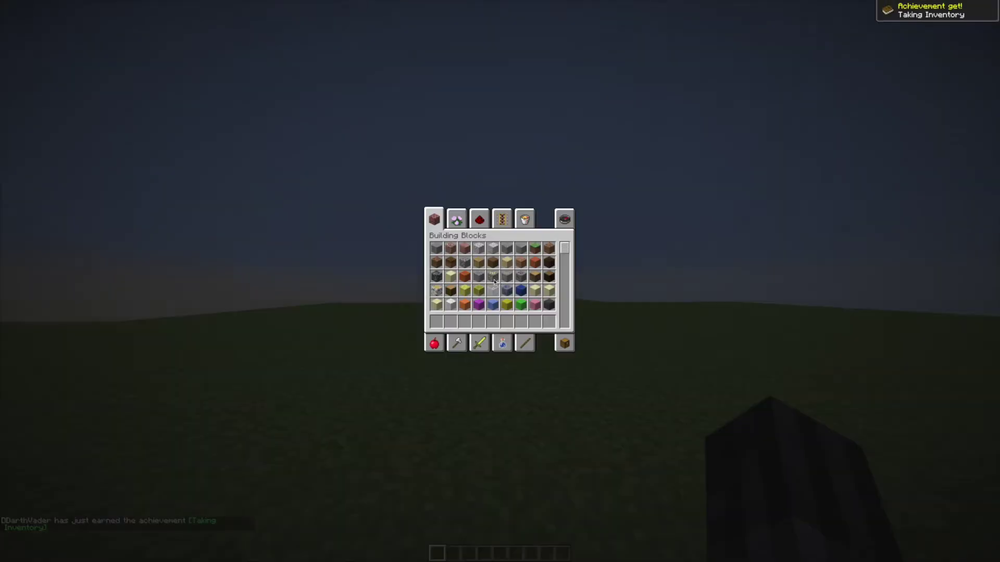
{"action": "left_click", "coordinate": [524, 219]}
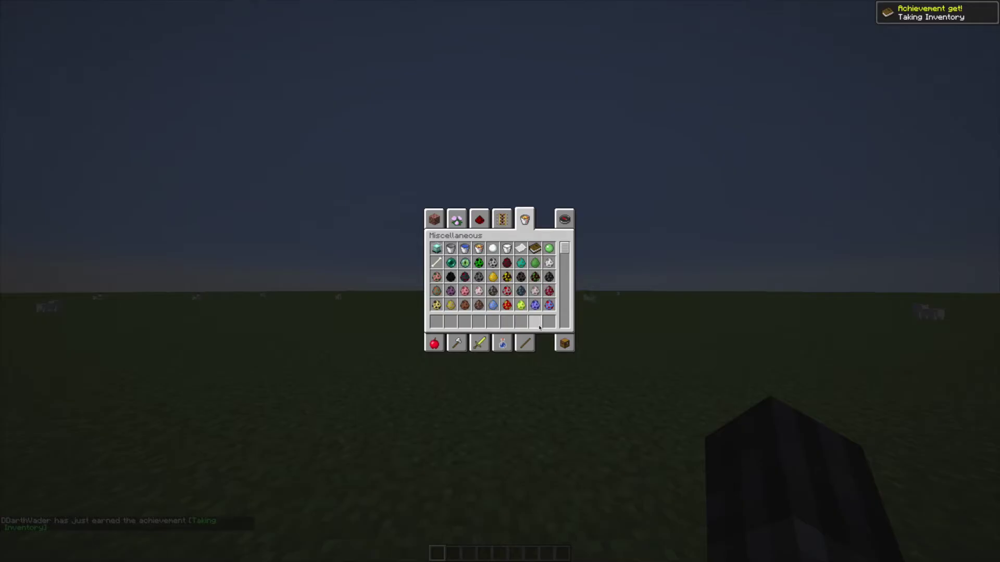
{"action": "left_click", "coordinate": [548, 309], "text": "shift"}
{"action": "left_click", "coordinate": [536, 308], "text": "shift"}
{"action": "left_click", "coordinate": [521, 307], "text": "shift"}
{"action": "key", "text": "e"}
{"action": "key", "text": "3"}
{"action": "right_click", "coordinate": [500, 281]}
Switch the game to Survival mode with the command /gamemode 0.
{"action": "key", "text": "4"}
{"action": "type", "text": "/g"}
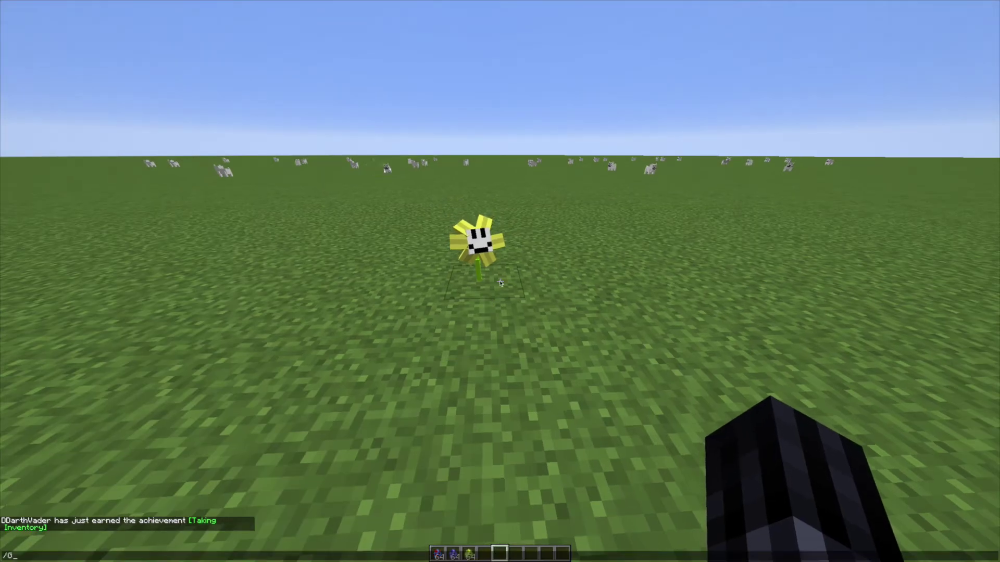
{"action": "key", "text": "Return"}
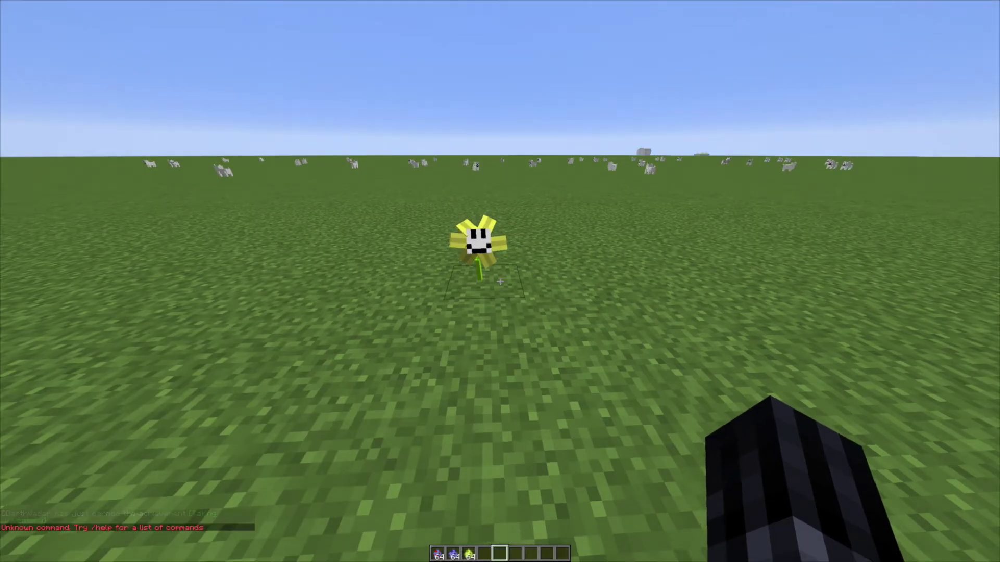
{"action": "key", "text": "Up"}
{"action": "key", "text": "Return"}
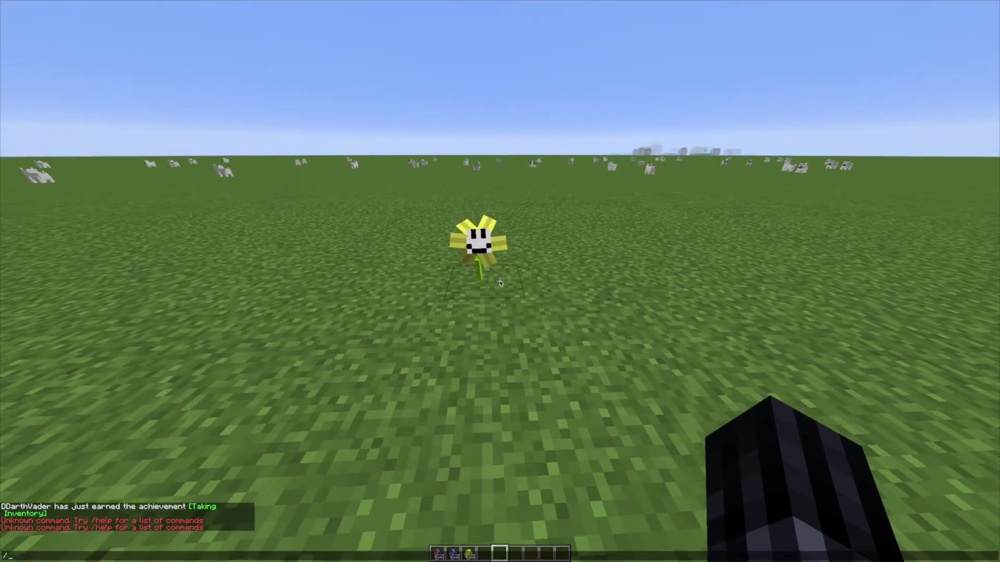
{"action": "type", "text": "/gamemode 0"}
{"action": "key", "text": "Return"}
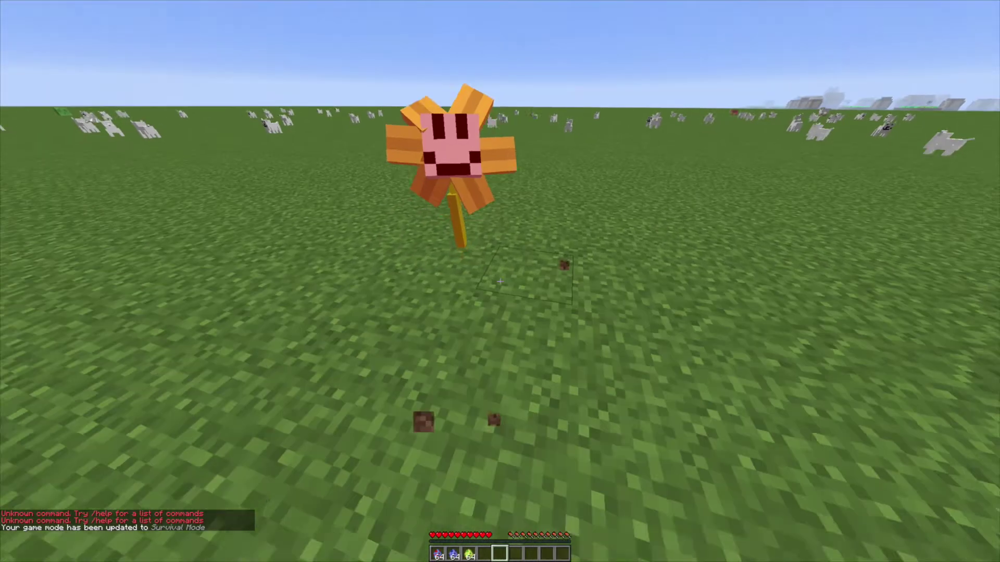
Attack the flower character and the white dogs on the grass with bare hands.
{"action": "left_click", "coordinate": [500, 282]}
{"action": "left_click", "coordinate": [500, 281]}
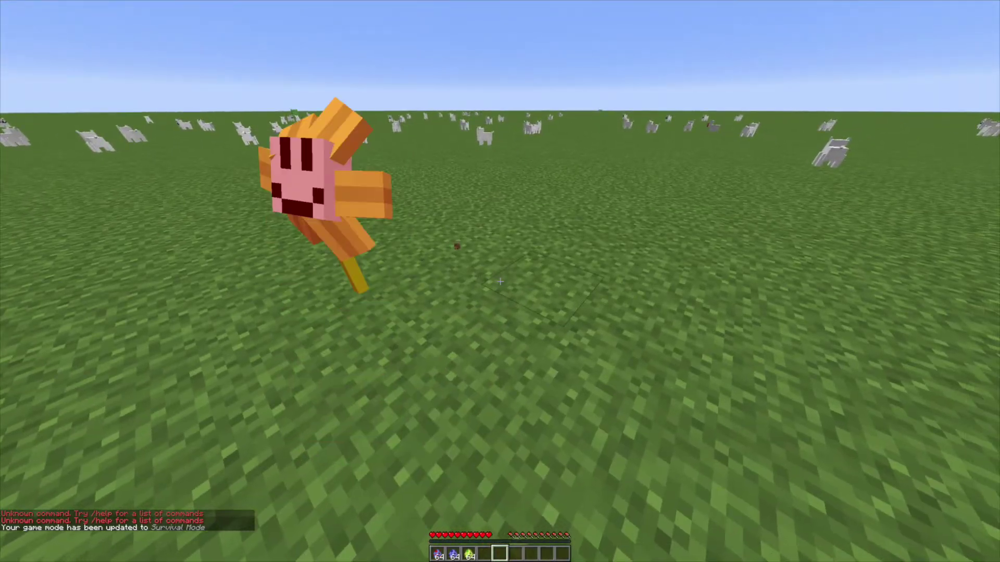
{"action": "left_click", "coordinate": [500, 281]}
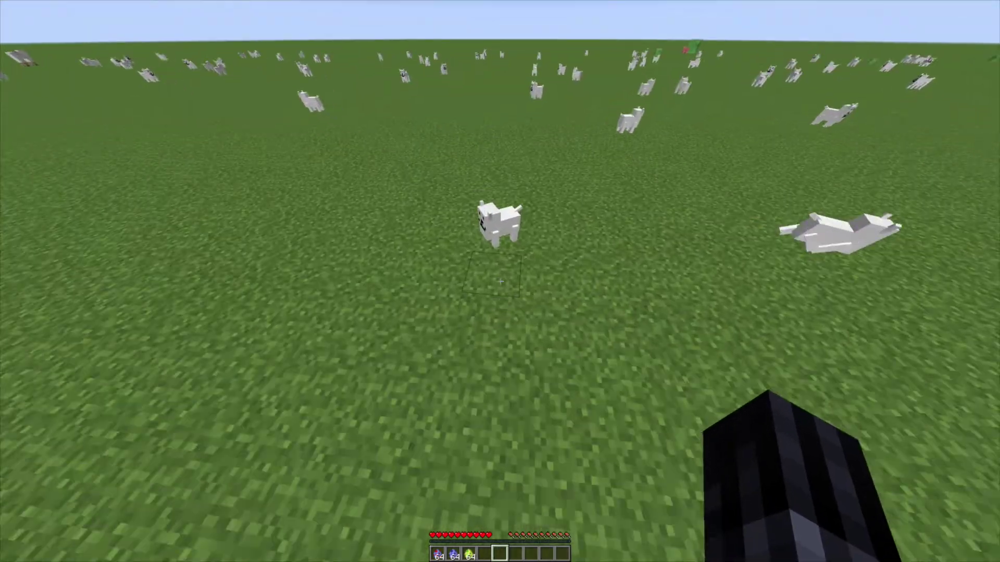
{"action": "left_click", "coordinate": [500, 281]}
{"action": "left_click", "coordinate": [500, 281]}
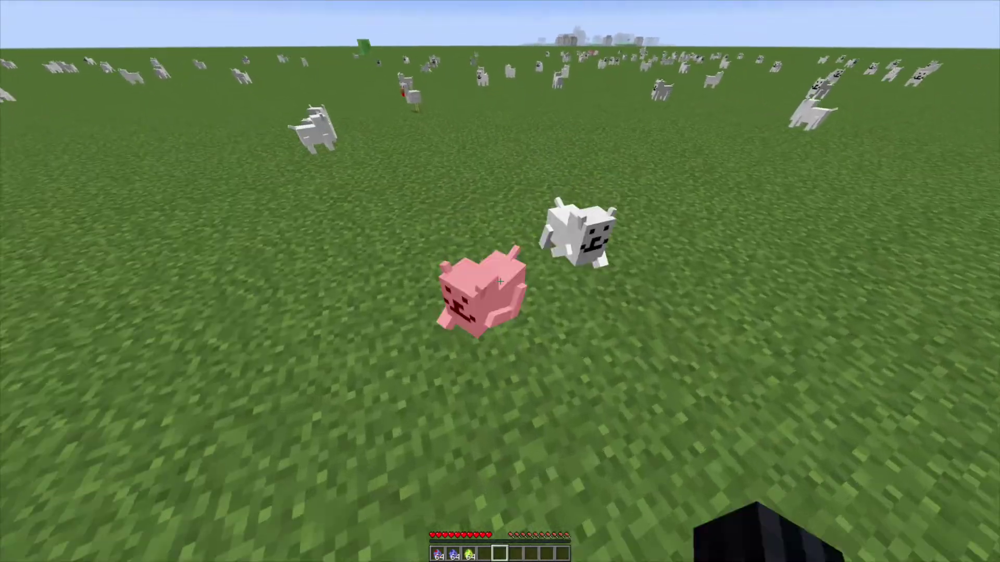
Switch the game back to Creative mode and spawn the characters from the other two spawn eggs in the hotbar.
{"action": "key", "text": "t"}
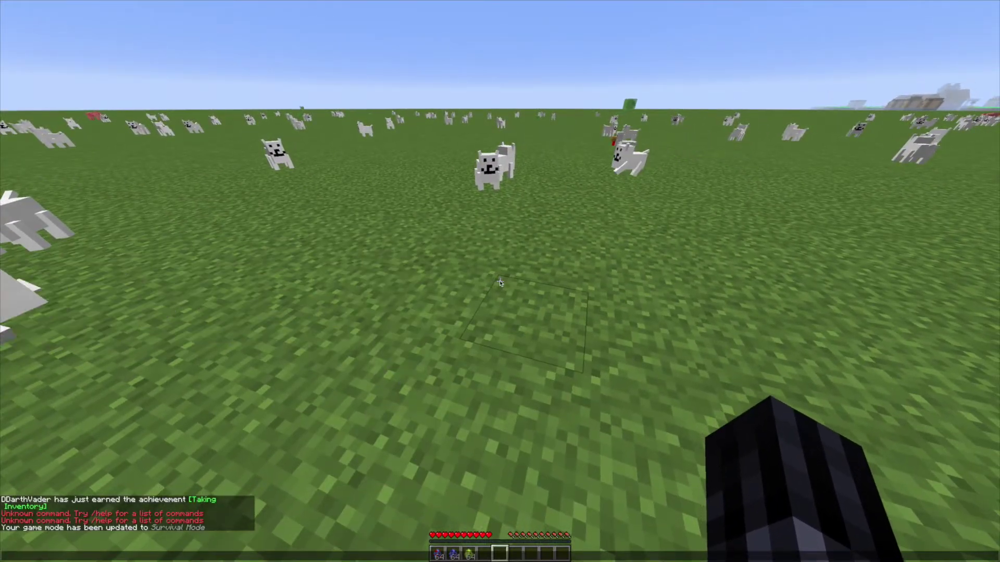
{"action": "key", "text": "Return"}
{"action": "scroll", "coordinate": [500, 282], "scroll_direction": "up", "scroll_amount": 3}
{"action": "right_click", "coordinate": [500, 281]}
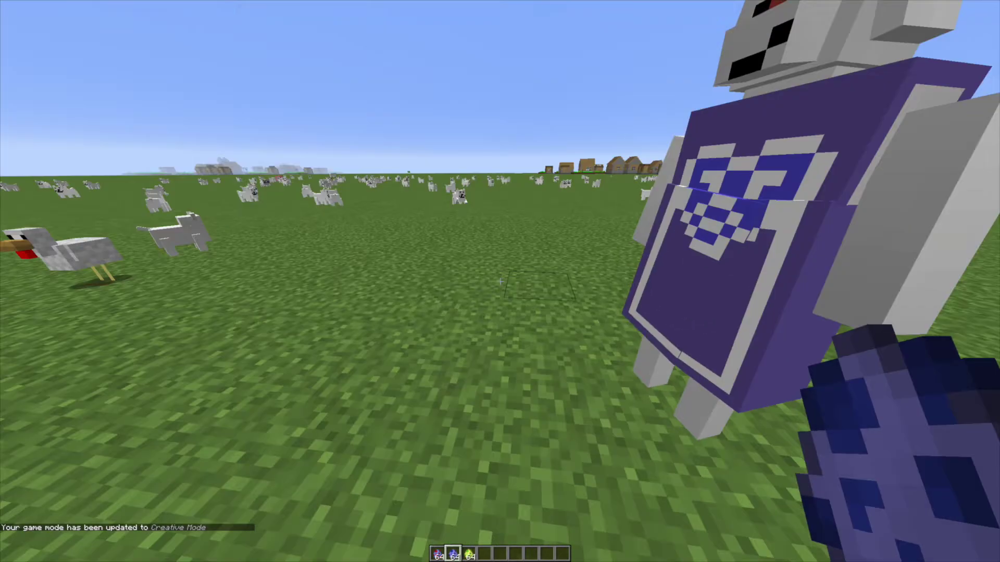
{"action": "scroll", "coordinate": [500, 282], "scroll_direction": "down", "scroll_amount": 1}
{"action": "right_click", "coordinate": [500, 281]}
Put the Papyrus spawn egg in the first hotbar slot and spawn Papyrus.
{"action": "key", "text": "e"}
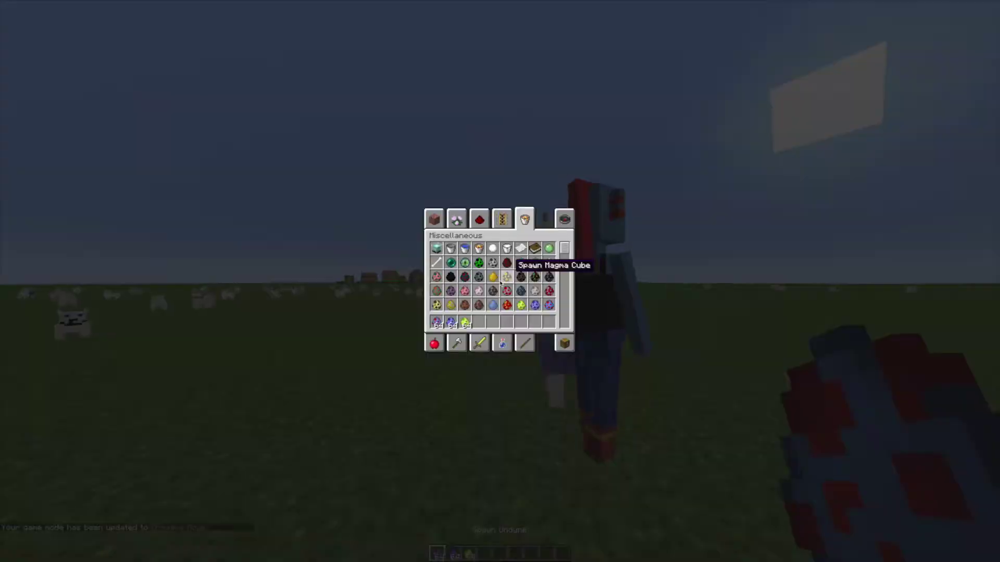
{"action": "key", "text": "1"}
{"action": "key", "text": "e"}
{"action": "right_click", "coordinate": [500, 281]}
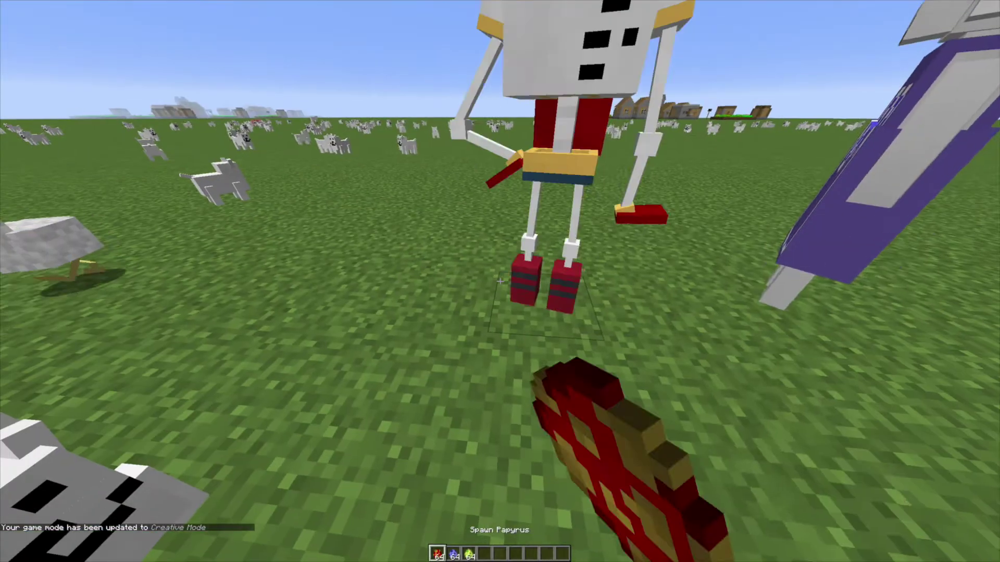
Look through the Combat and Tools items in the Creative inventory and place the Blaster in the first hotbar slot.
{"action": "key", "text": "e"}
{"action": "key", "text": "e"}
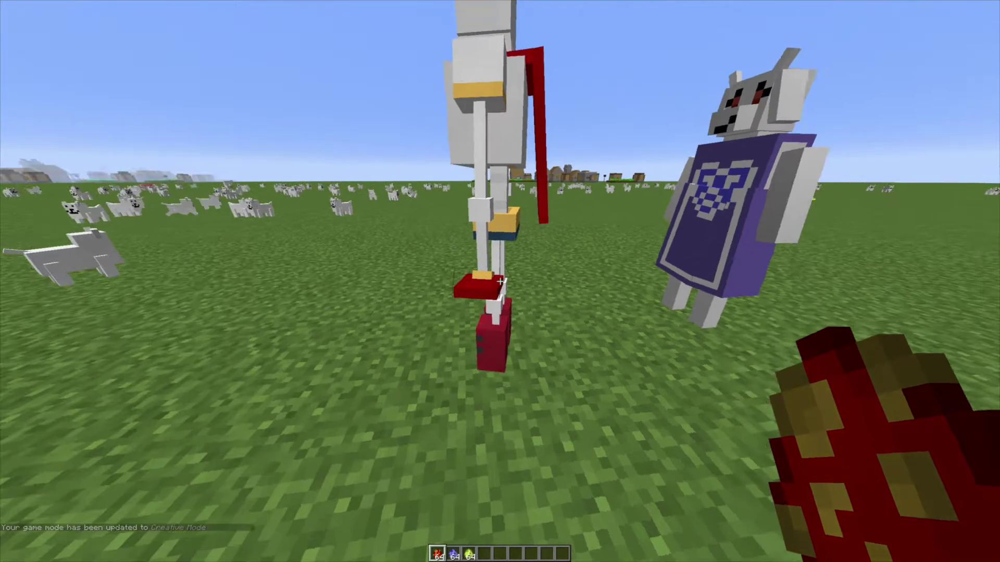
{"action": "key", "text": "e"}
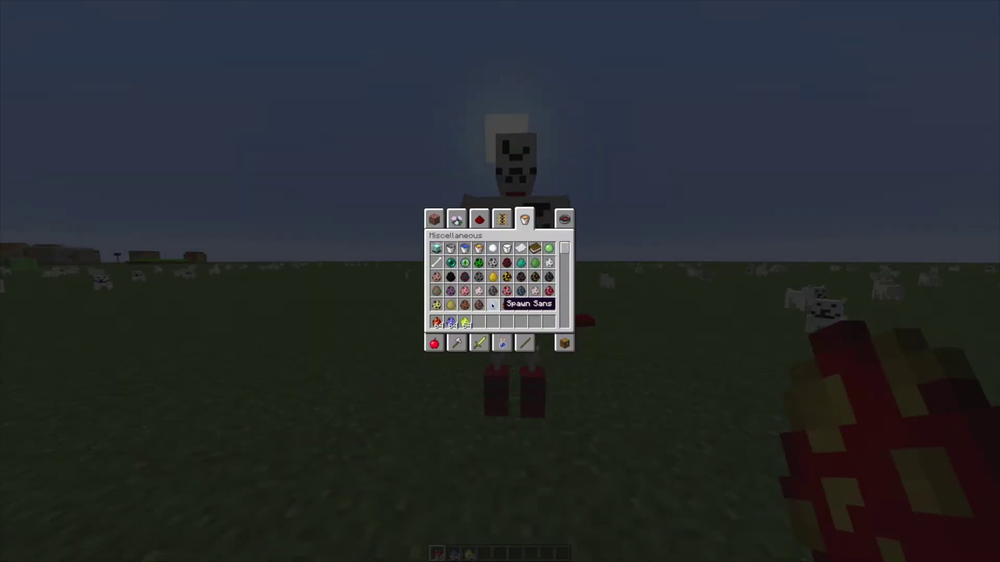
{"action": "left_click", "coordinate": [479, 343]}
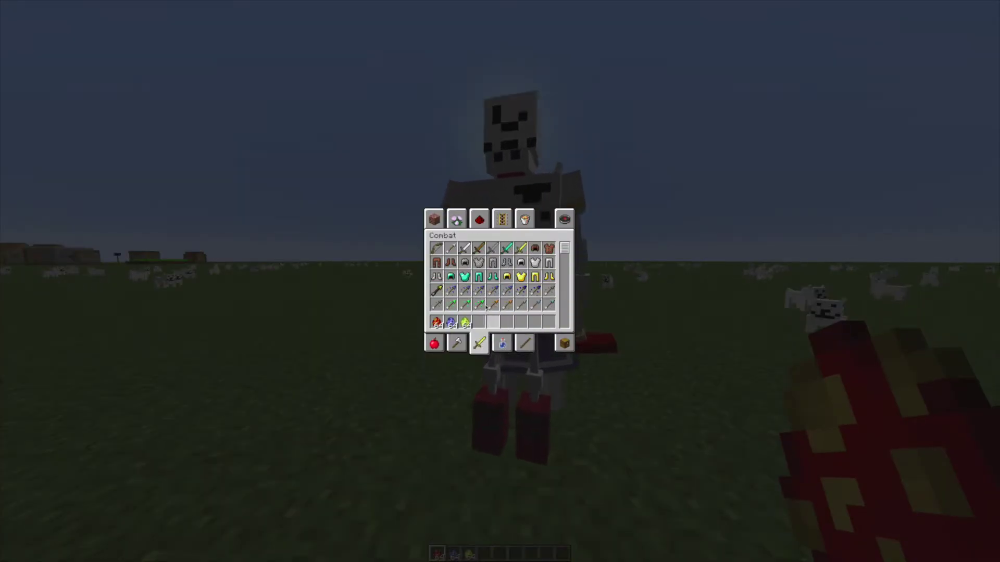
{"action": "left_click", "coordinate": [457, 343]}
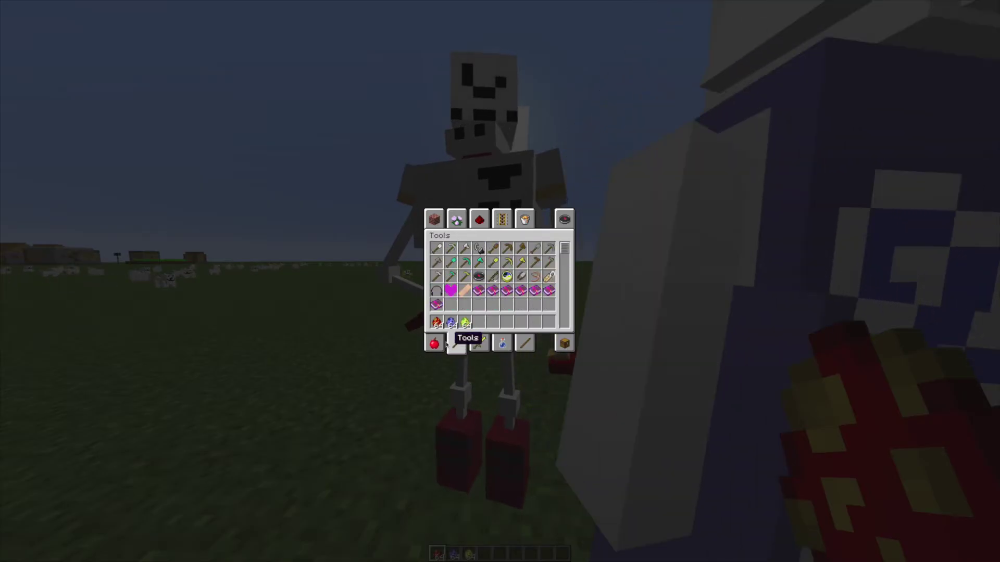
{"action": "left_click", "coordinate": [485, 347]}
{"action": "scroll", "coordinate": [481, 312], "scroll_direction": "down", "scroll_amount": 3}
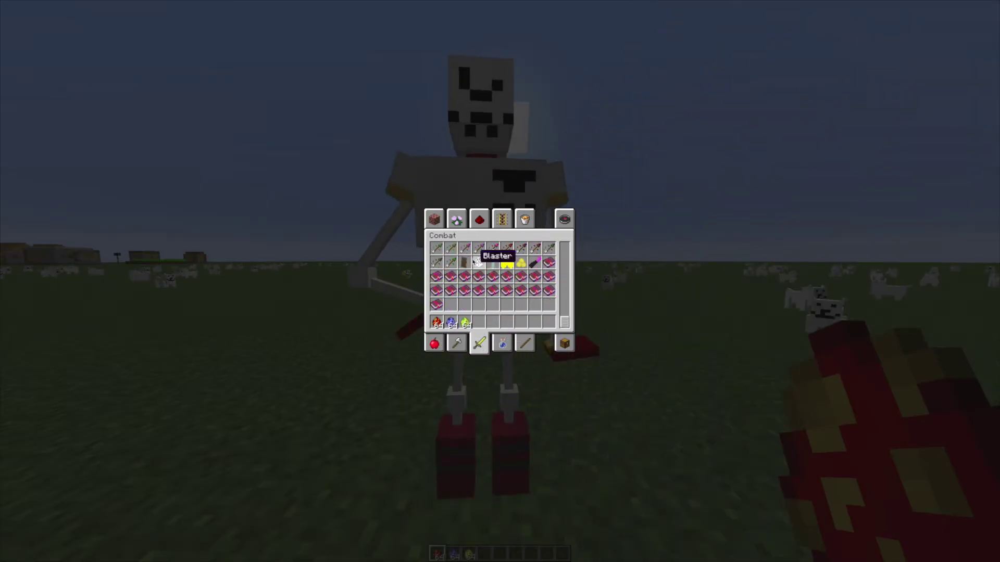
{"action": "key", "text": "e"}
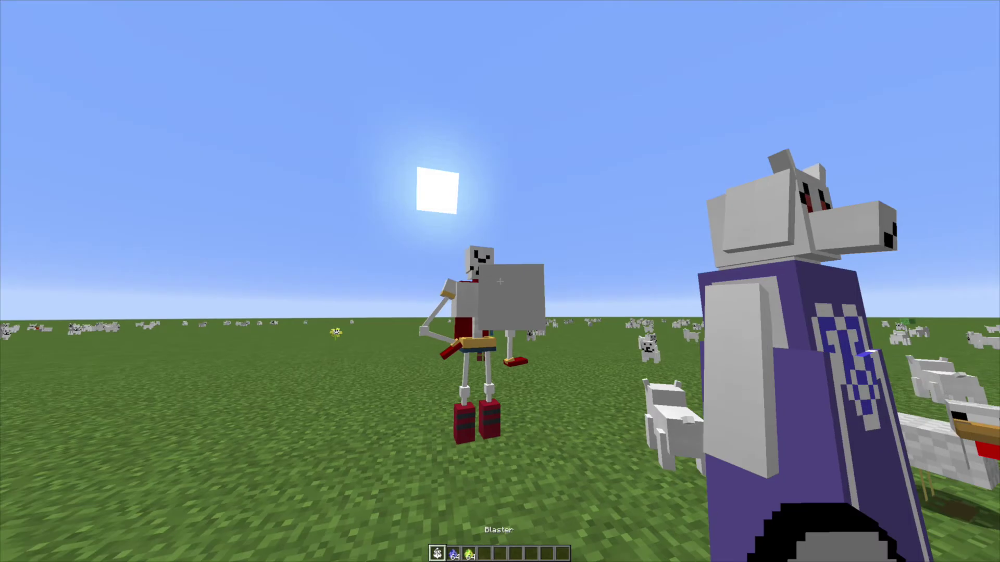
Review the mod's weapons at the end of the Combat items in the inventory.
{"action": "key", "text": "e"}
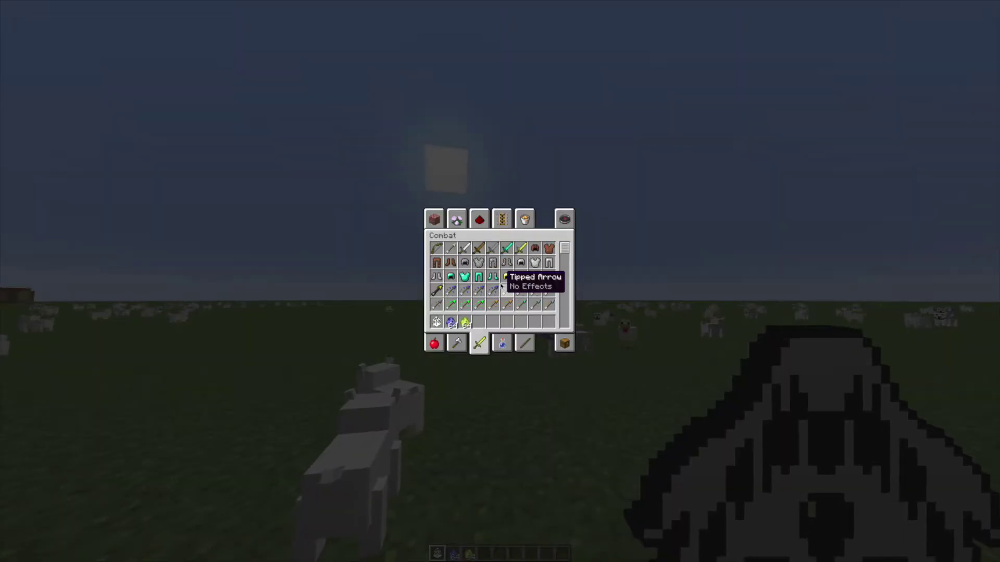
{"action": "scroll", "coordinate": [498, 286], "scroll_direction": "down", "scroll_amount": 5}
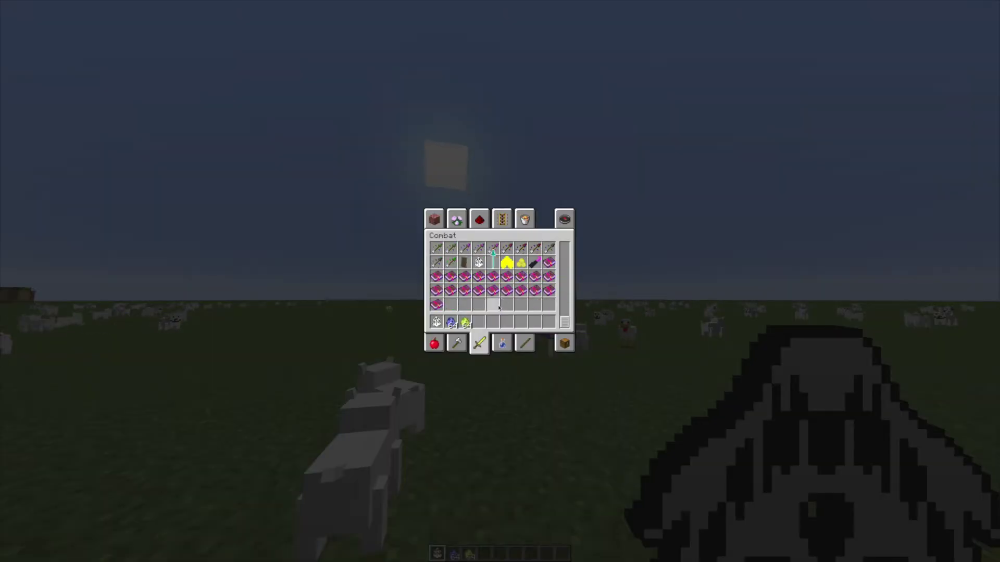
{"action": "key", "text": "Escape"}
Turn off the Fullscreen option in the game's video settings.
{"action": "key", "text": "Escape"}
{"action": "left_click", "coordinate": [461, 211]}
{"action": "left_click", "coordinate": [458, 153]}
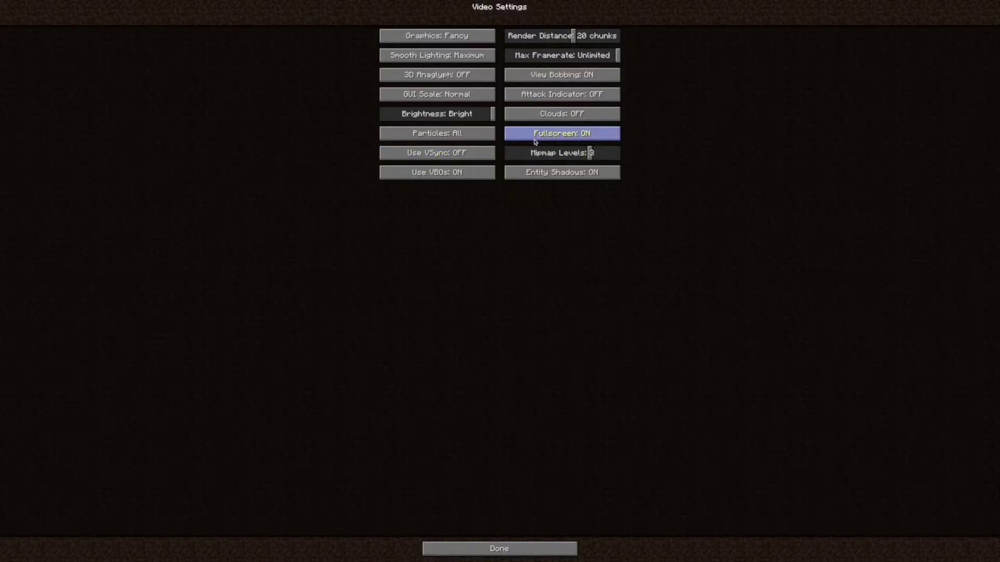
{"action": "left_click", "coordinate": [534, 136]}
{"action": "left_click", "coordinate": [582, 320]}
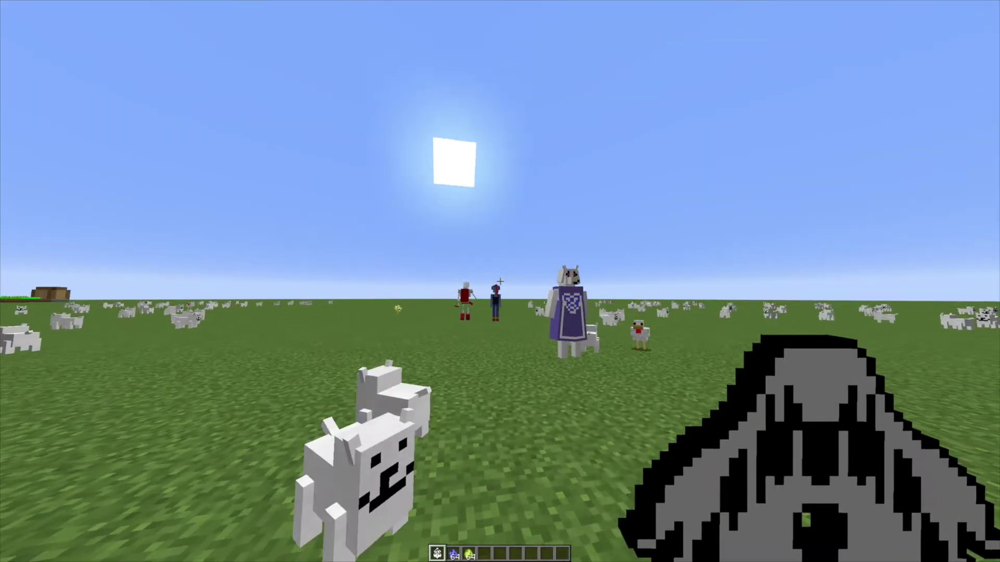